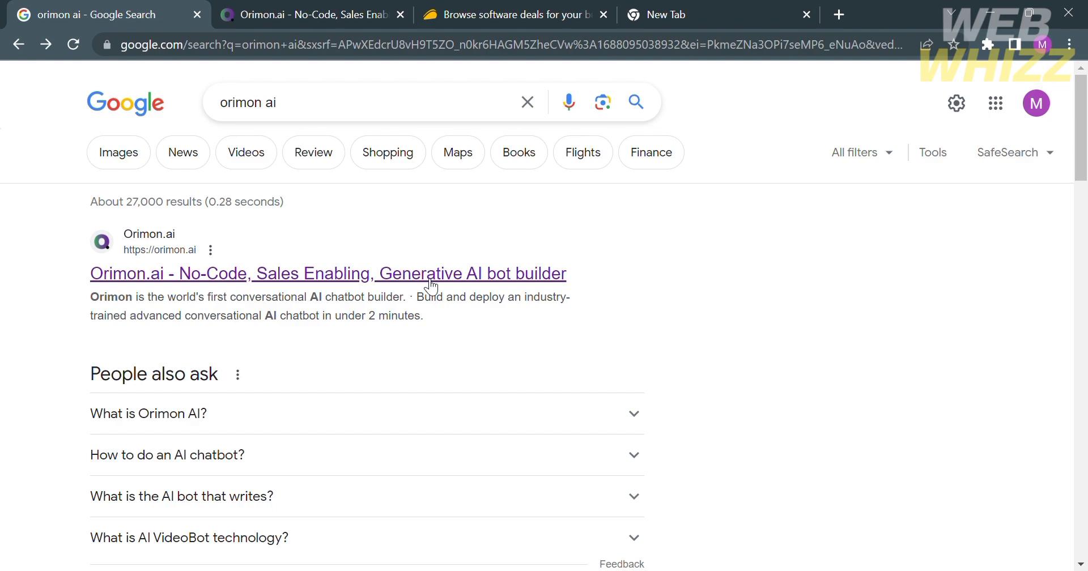
Step: Return to the Orimon.ai homepage and scroll down to the 'ChatGPT-like Conversational Excellence' section
key("ctrl+Tab")
scroll(587, 347, "up", 15)
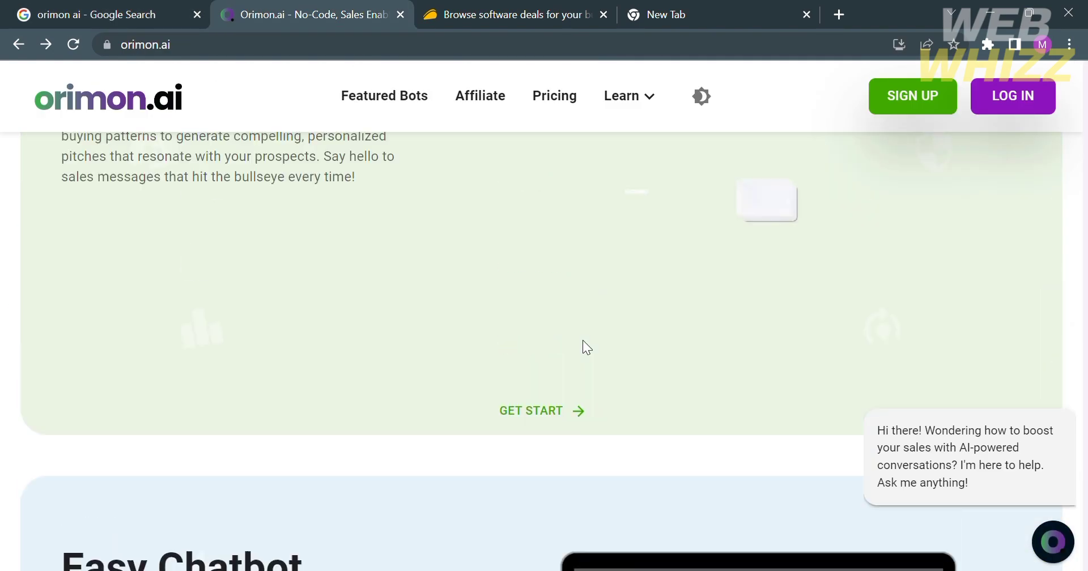
scroll(583, 340, "up", 15)
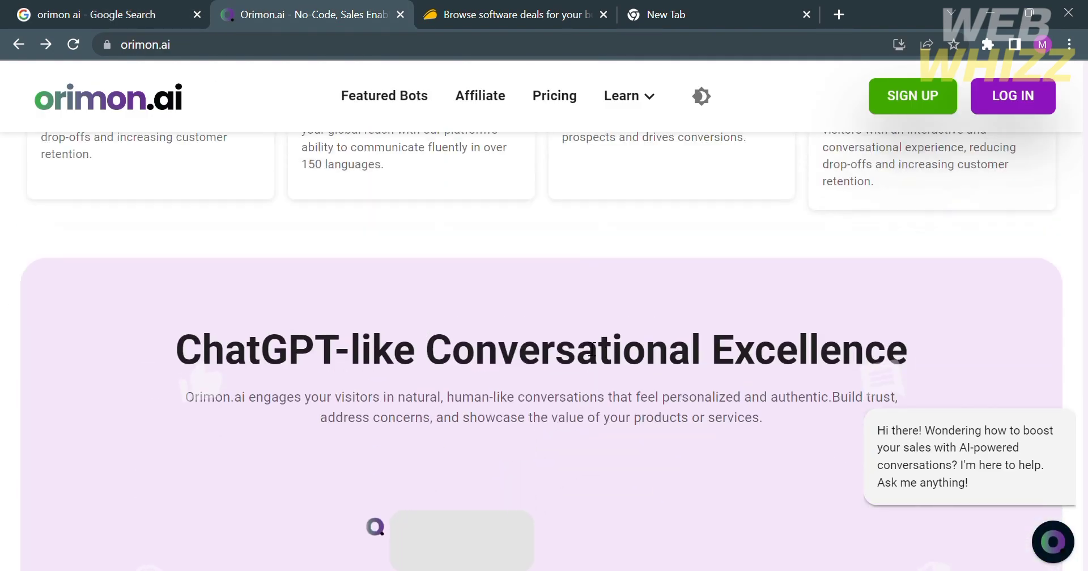
scroll(587, 347, "up", 5)
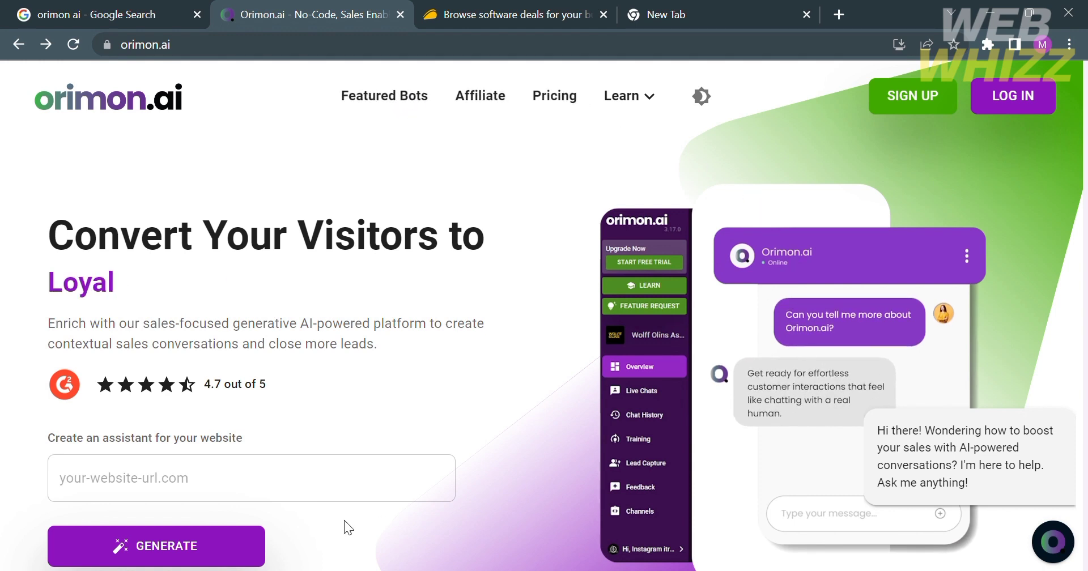
scroll(278, 505, "down", 1)
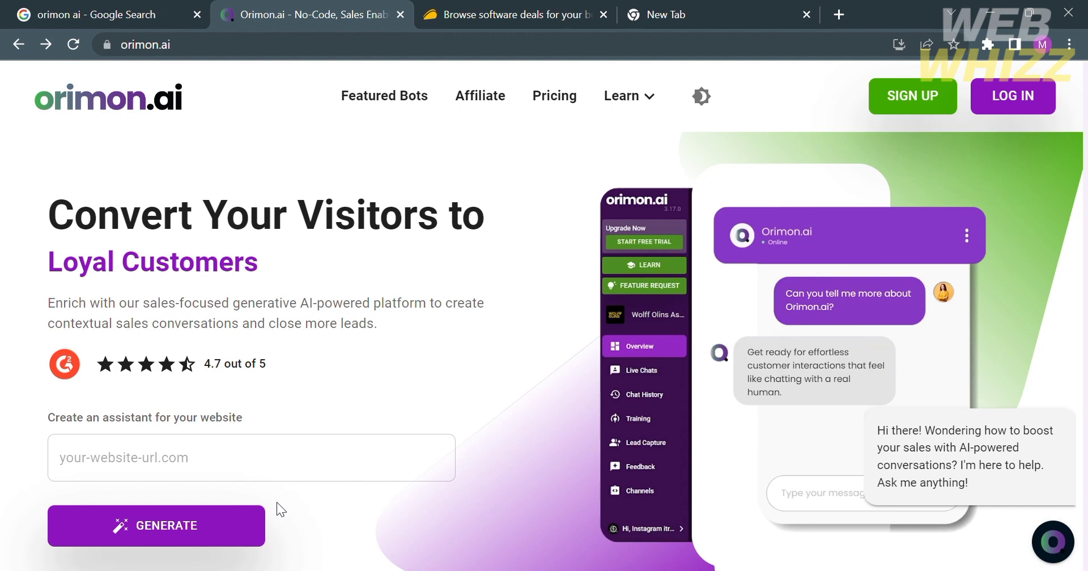
scroll(276, 502, "down", 3)
scroll(275, 506, "up", 3)
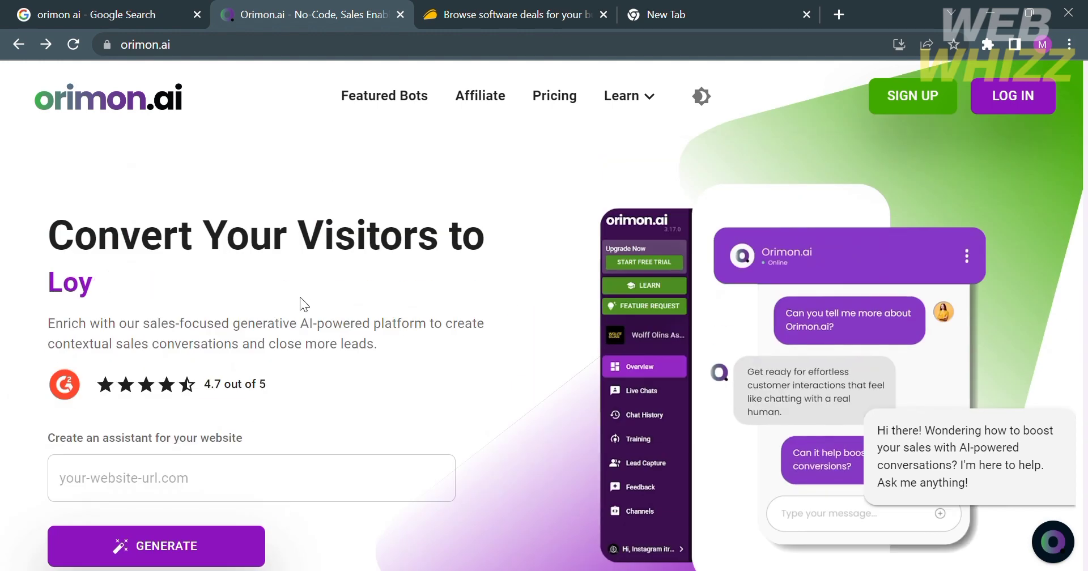
scroll(345, 383, "down", 5)
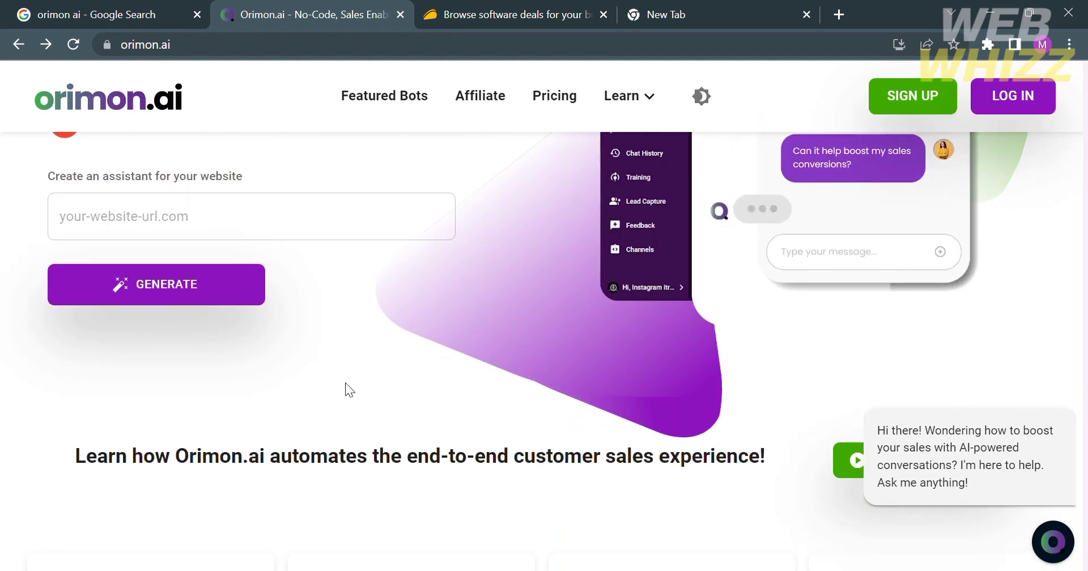
scroll(345, 383, "down", 5)
scroll(355, 391, "down", 2)
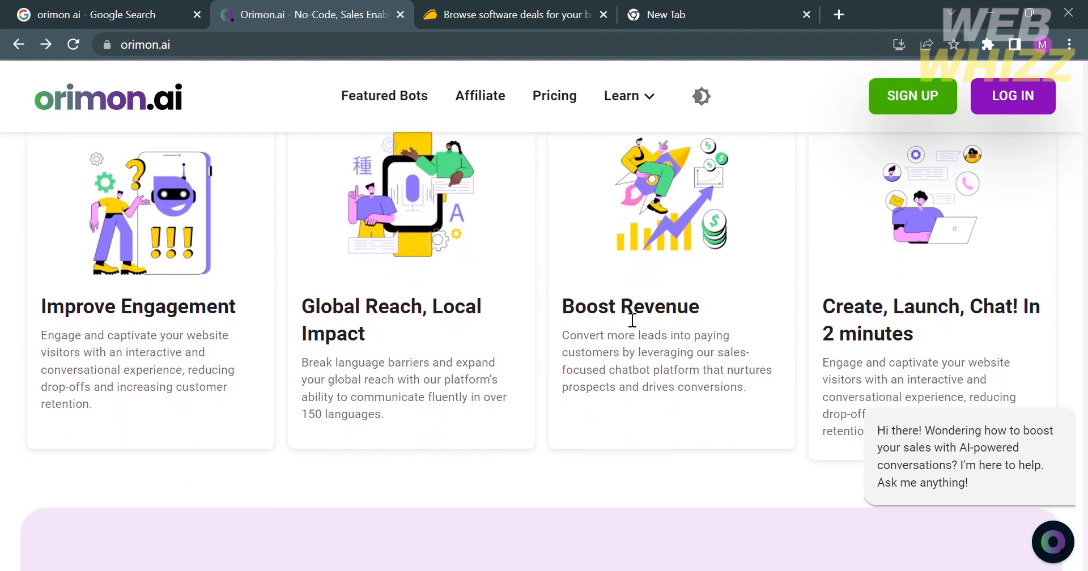
scroll(917, 325, "down", 4)
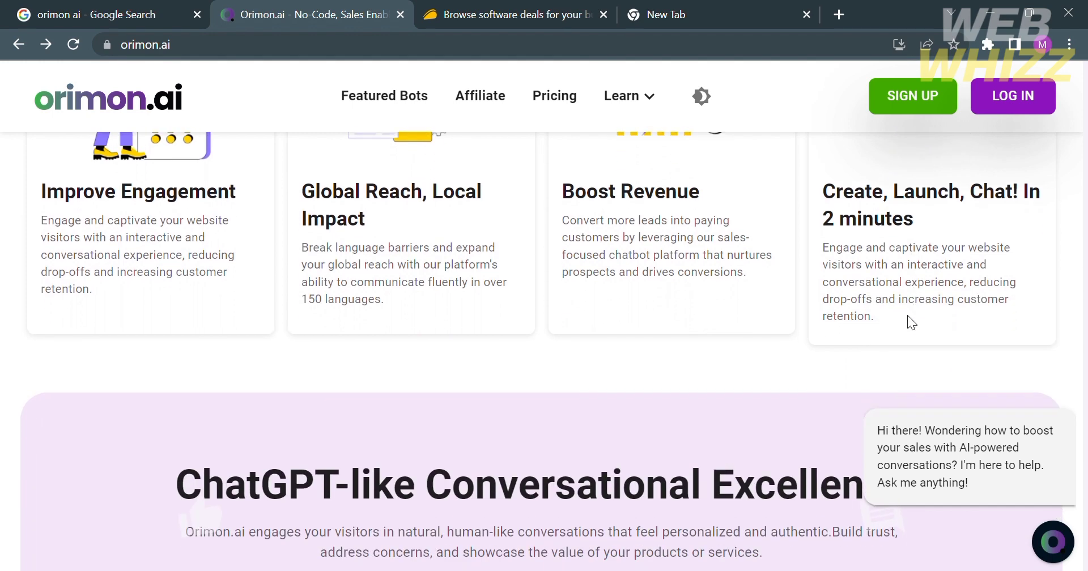
scroll(917, 324, "down", 3)
scroll(912, 321, "down", 1)
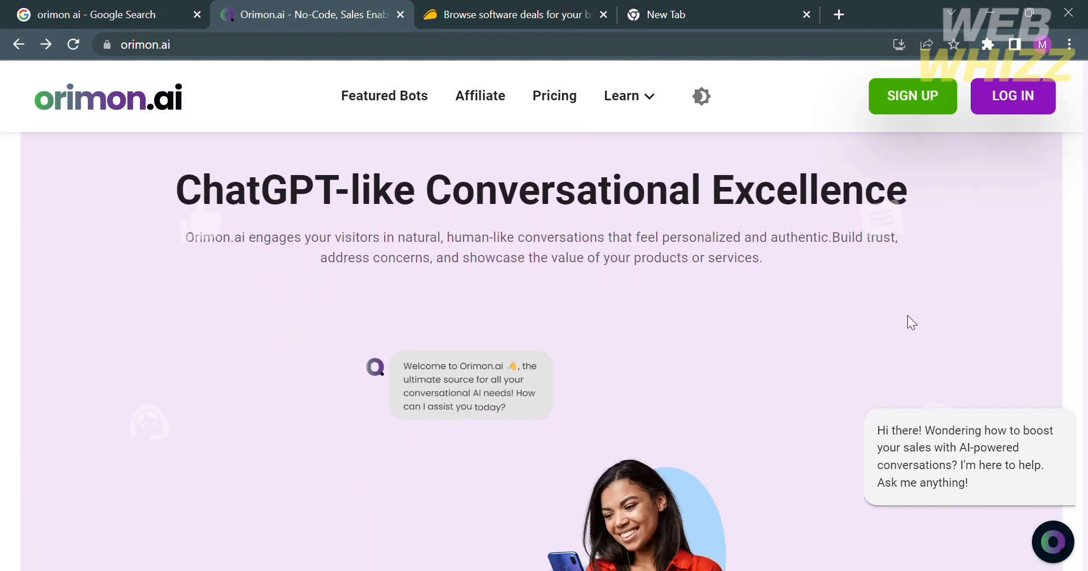
scroll(818, 238, "down", 3)
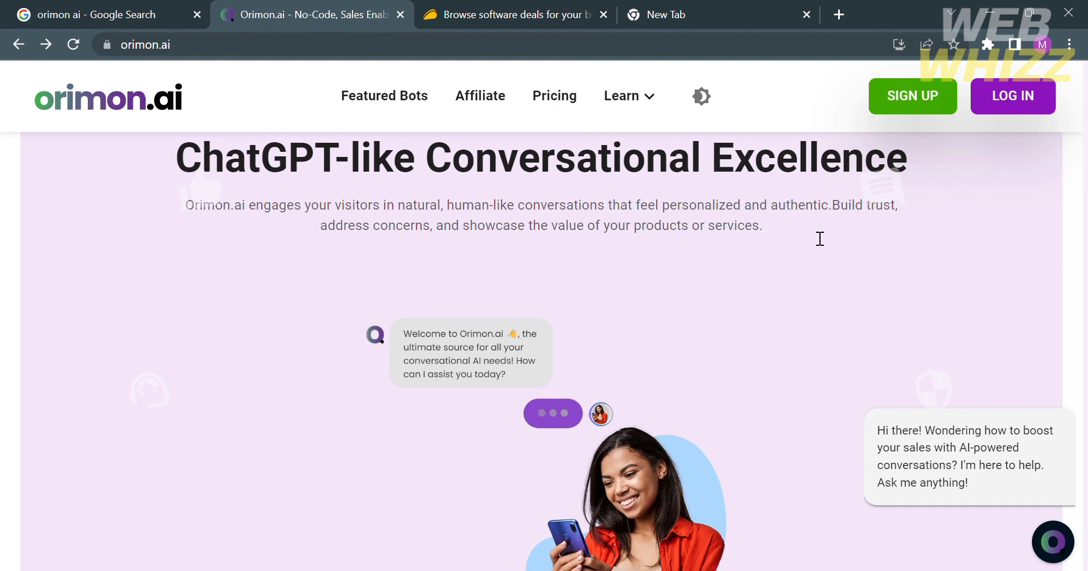
scroll(811, 236, "up", 2)
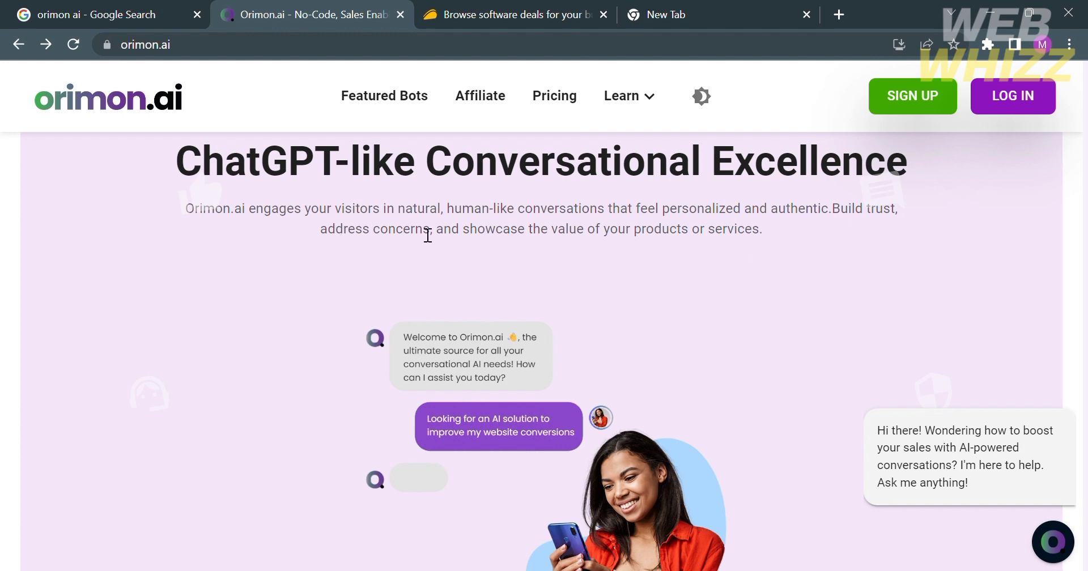
scroll(721, 262, "down", 1)
scroll(720, 260, "down", 9)
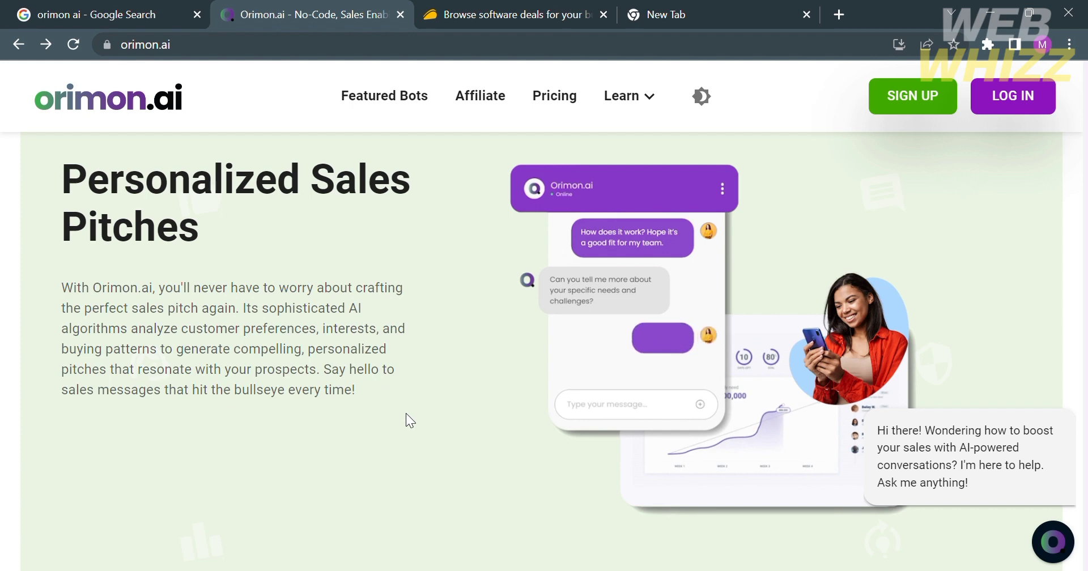
scroll(406, 421, "down", 2)
scroll(406, 413, "down", 8)
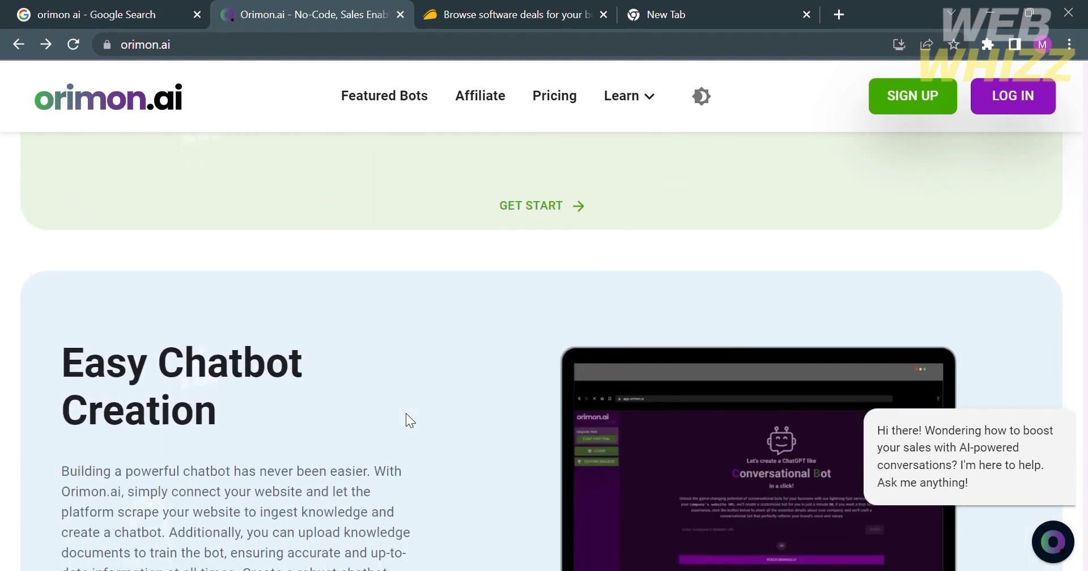
scroll(406, 413, "down", 18)
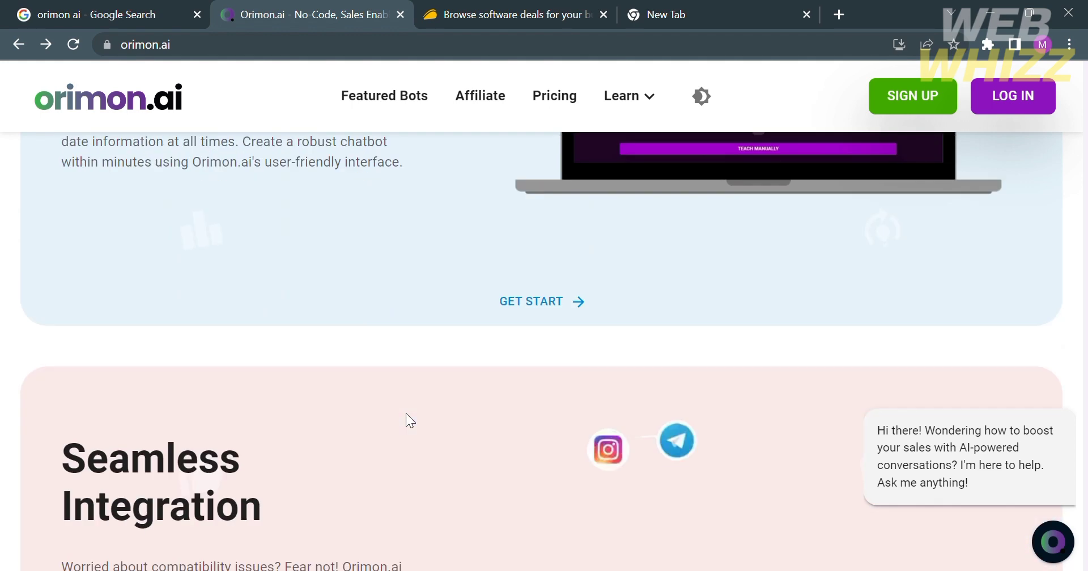
scroll(406, 413, "down", 15)
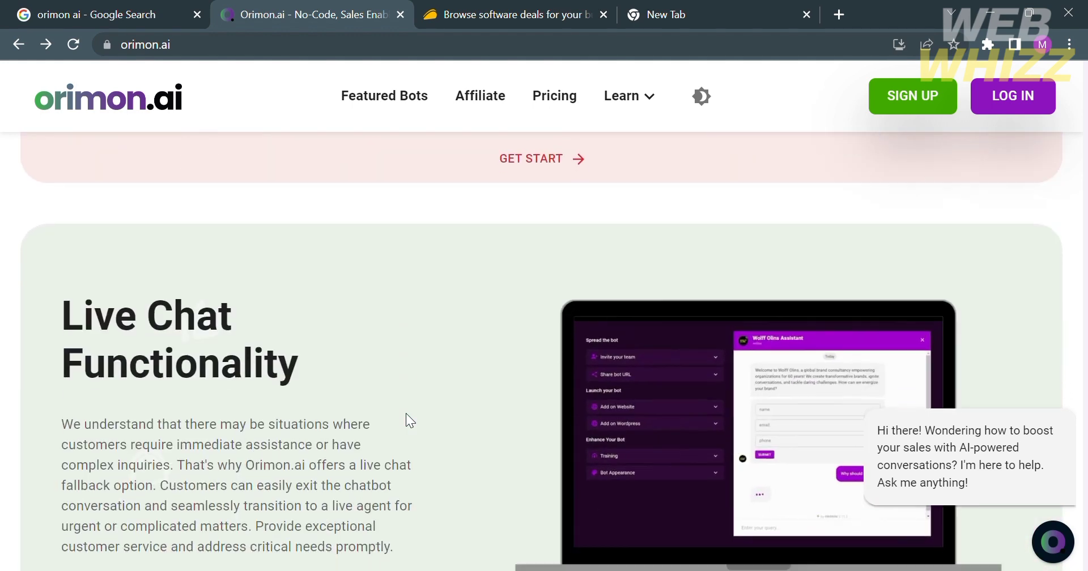
scroll(406, 415, "down", 1)
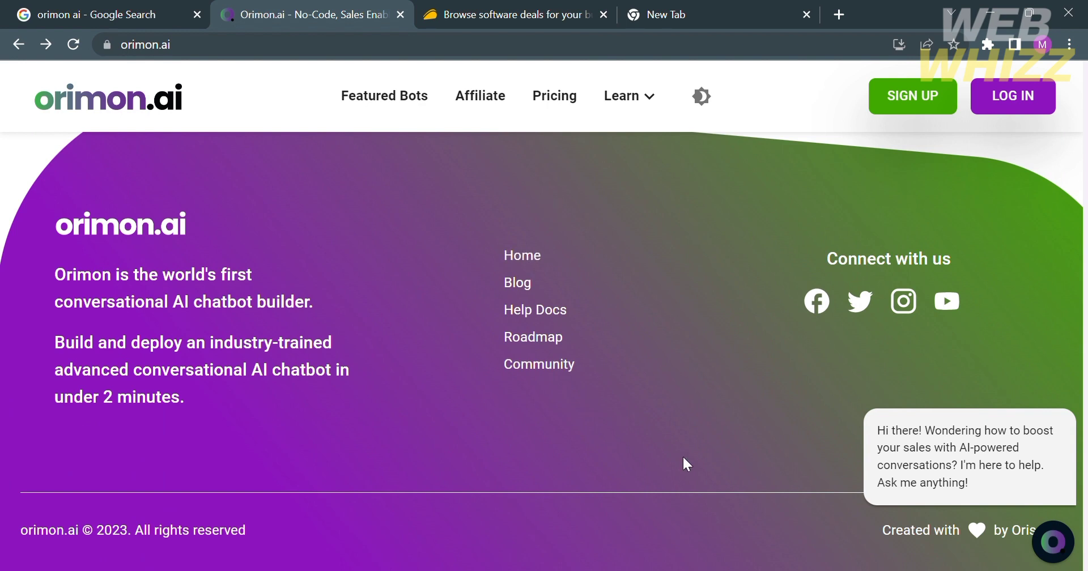
scroll(684, 460, "up", 1)
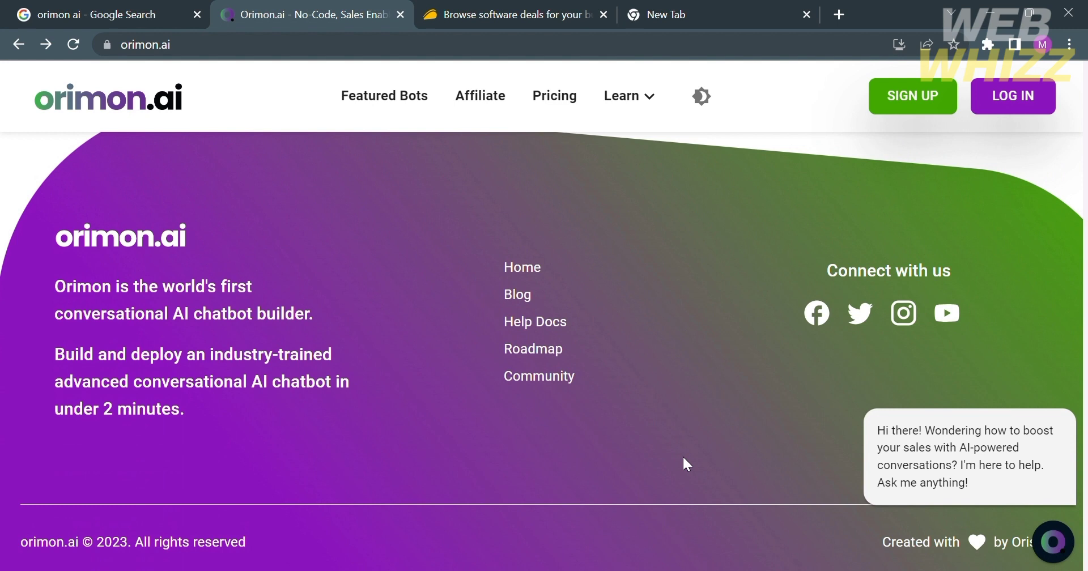
scroll(685, 464, "up", 10)
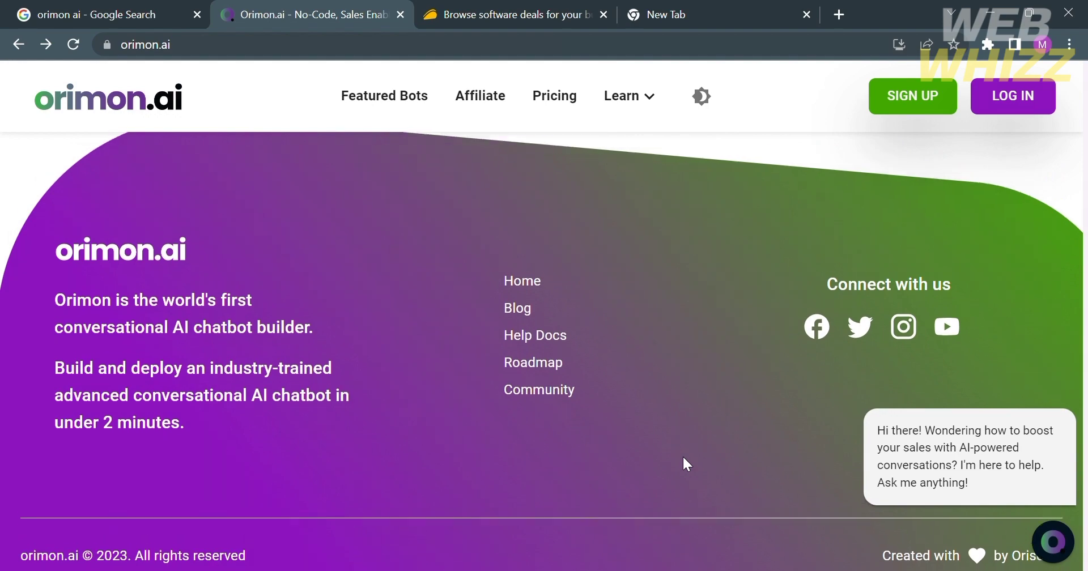
scroll(682, 457, "up", 5)
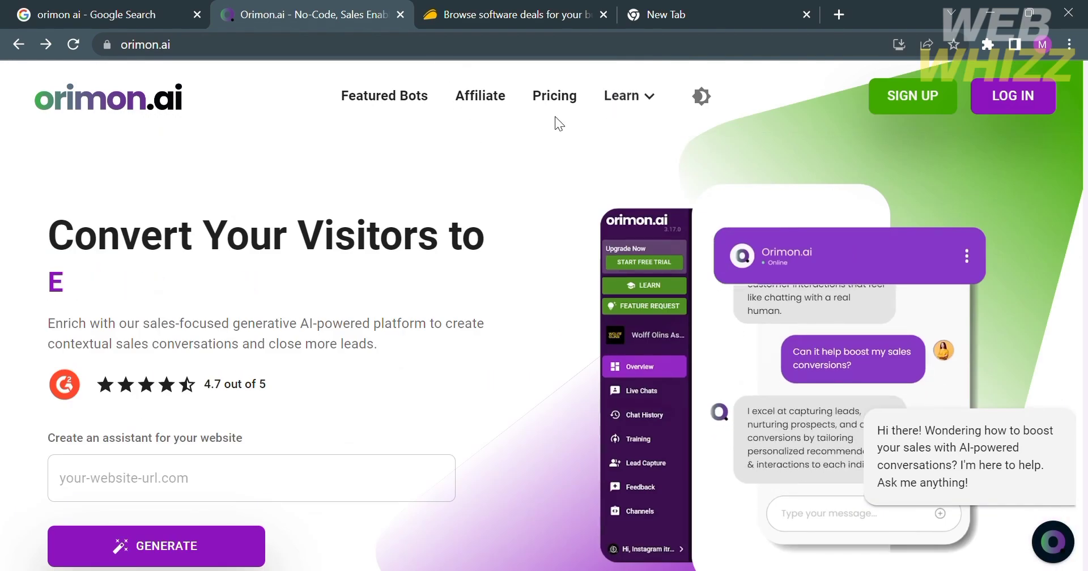
Step: Open Pricing and compare the Starter ($19), Growth ($99) and Elite monthly plans
left_click(560, 102)
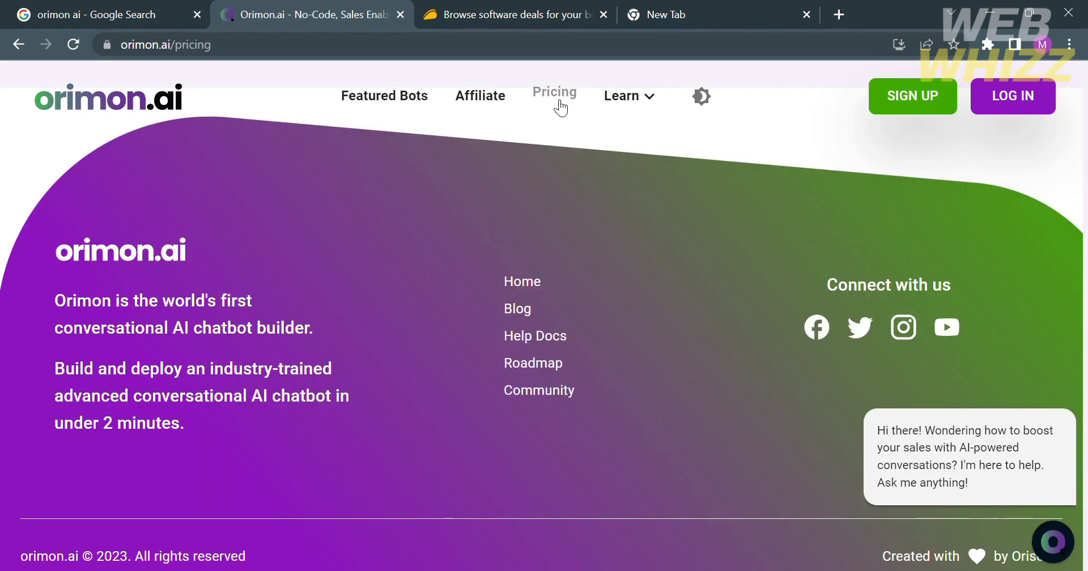
scroll(520, 369, "down", 3)
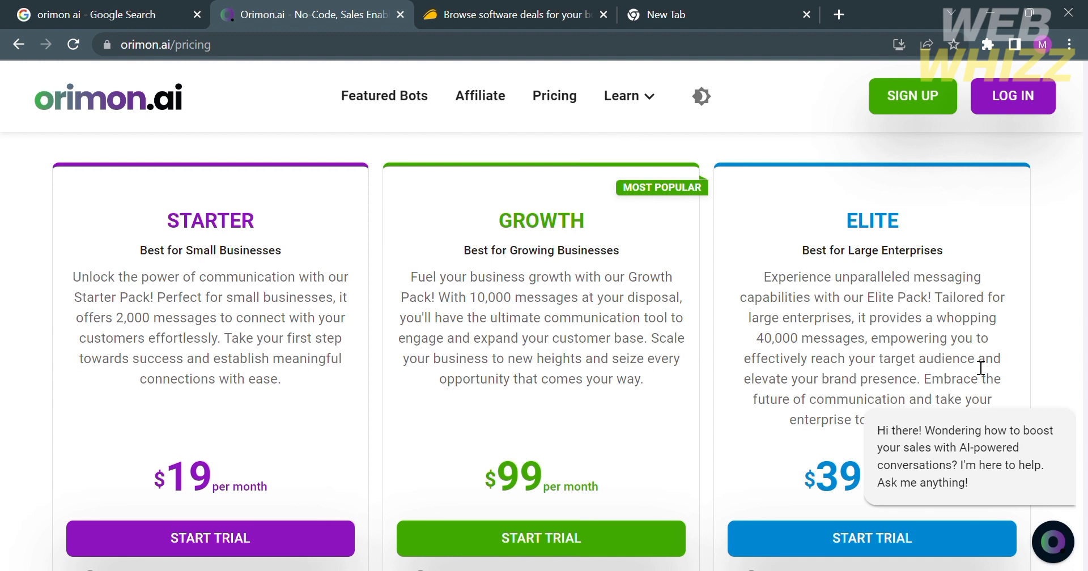
scroll(487, 442, "down", 1)
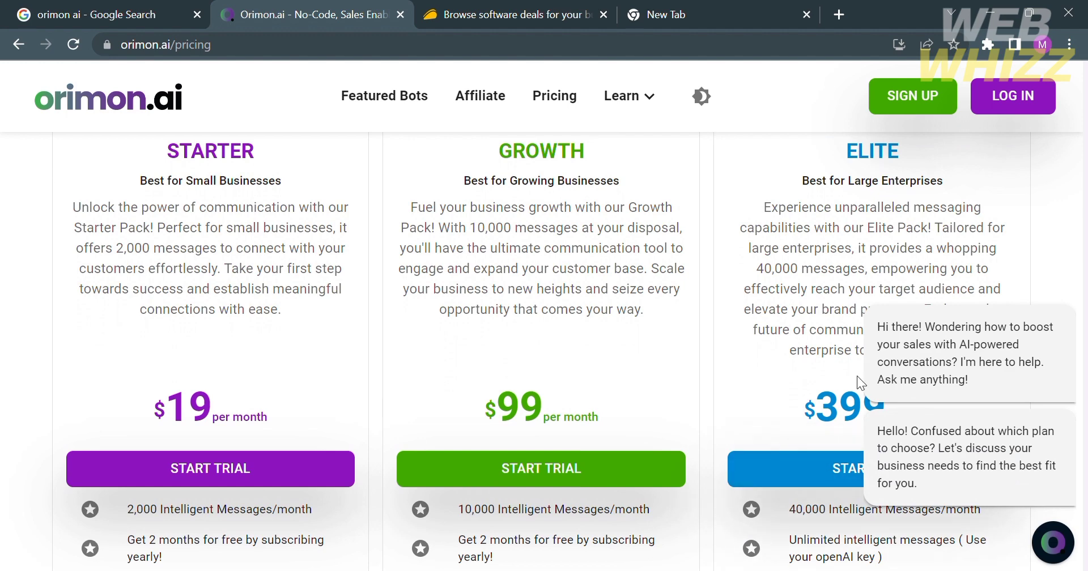
scroll(731, 284, "up", 1)
scroll(731, 284, "down", 3)
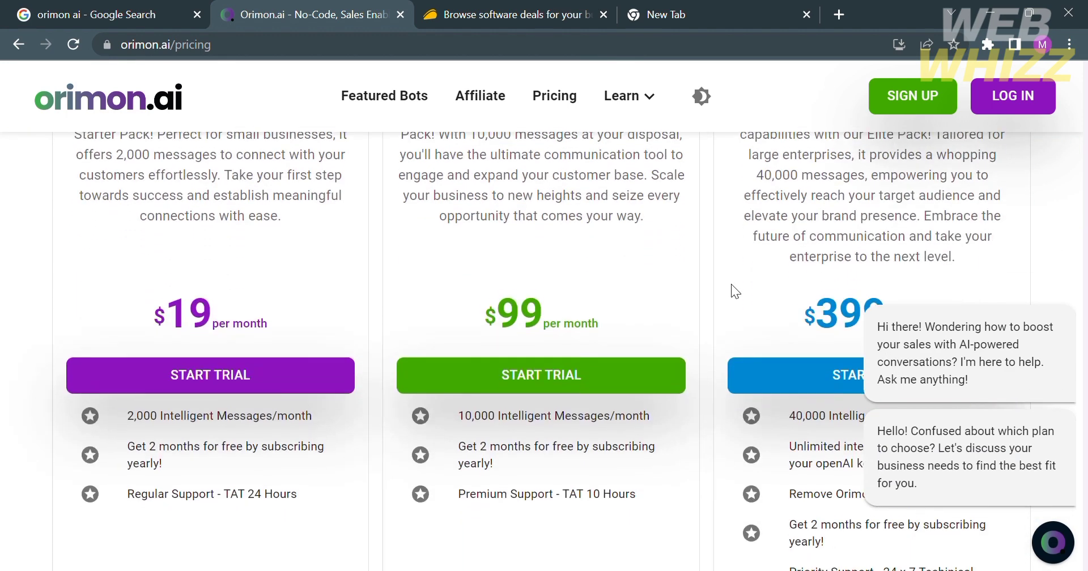
scroll(701, 454, "up", 4)
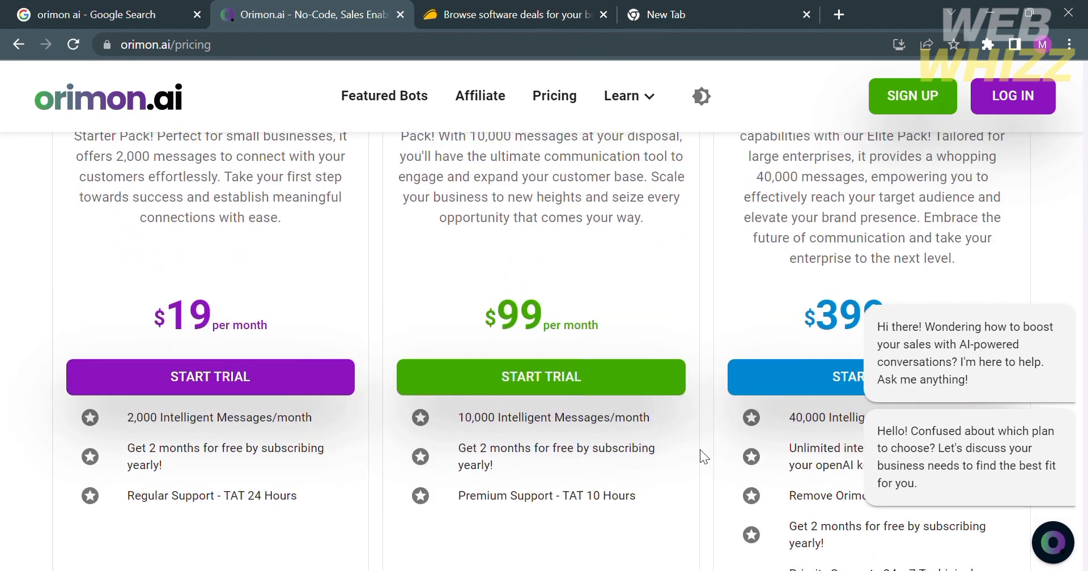
scroll(701, 453, "down", 1)
scroll(700, 453, "up", 1)
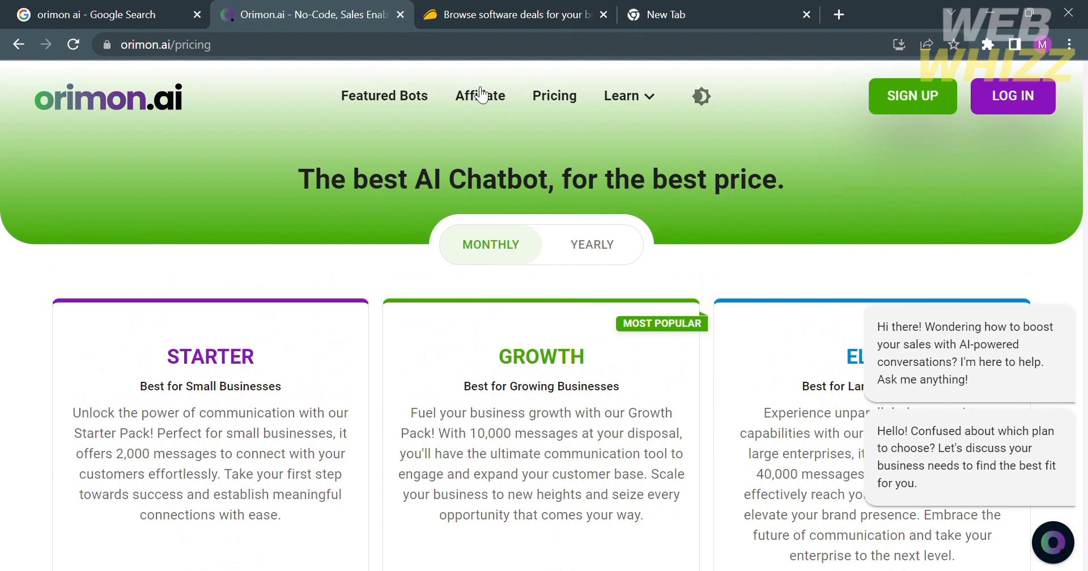
Step: Search AppSumo for orimon.ai and open the Orimon.ai deal listing
left_click(481, 8)
left_click(441, 111)
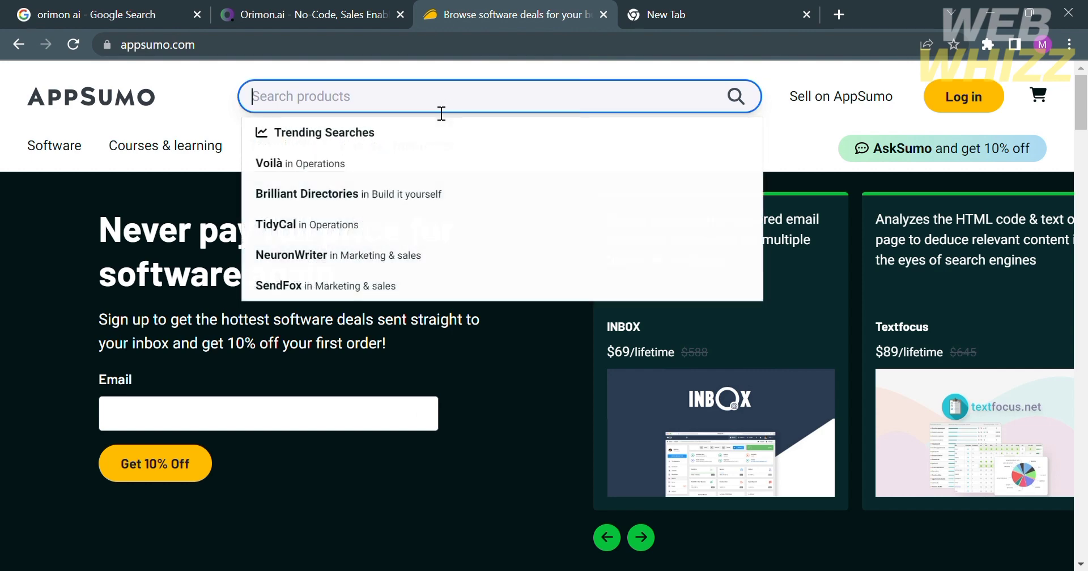
type("orimo")
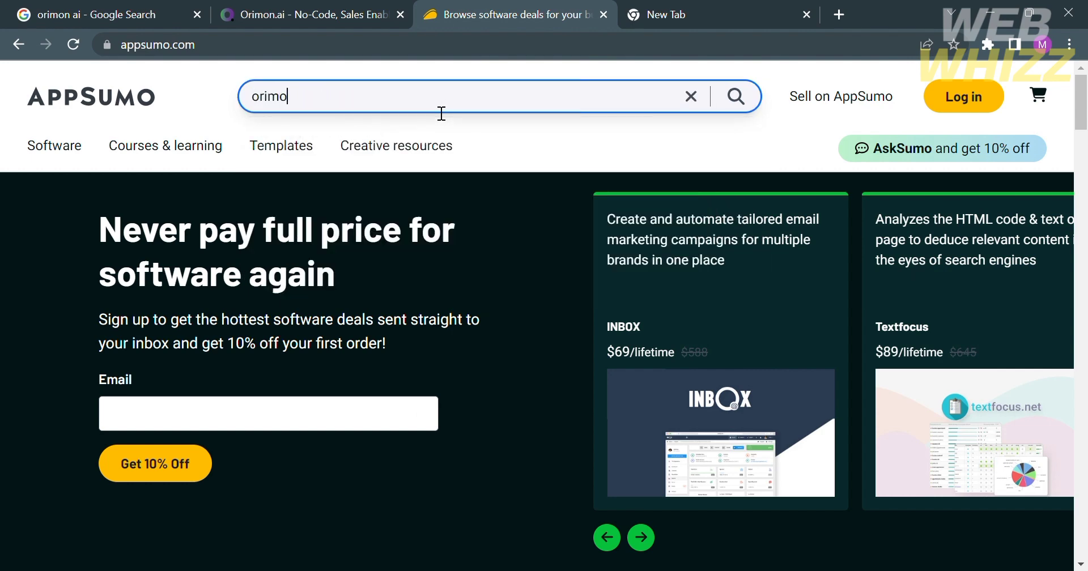
type("n.ai")
key("Return")
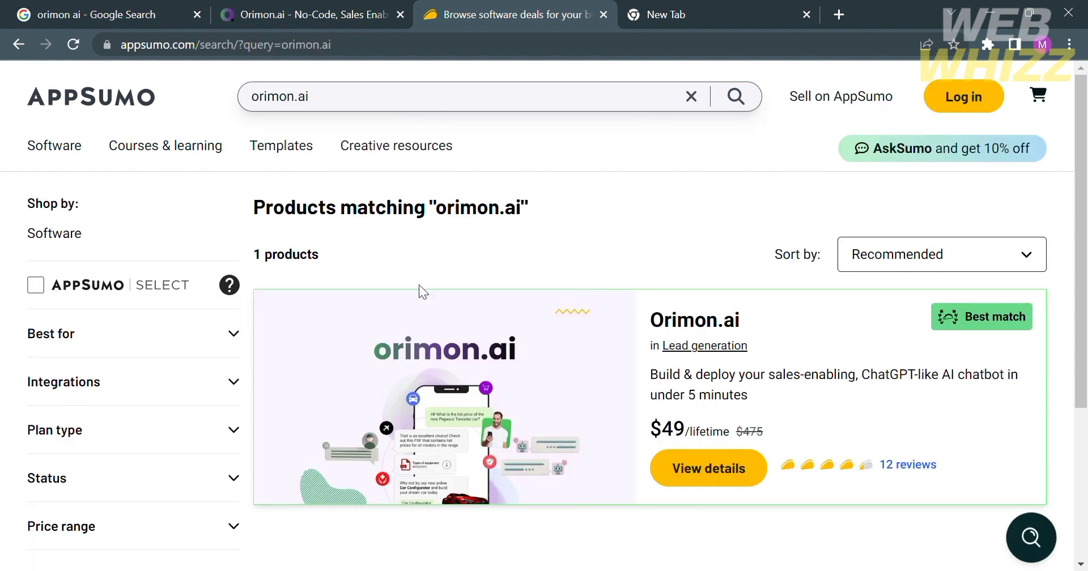
left_click(518, 423)
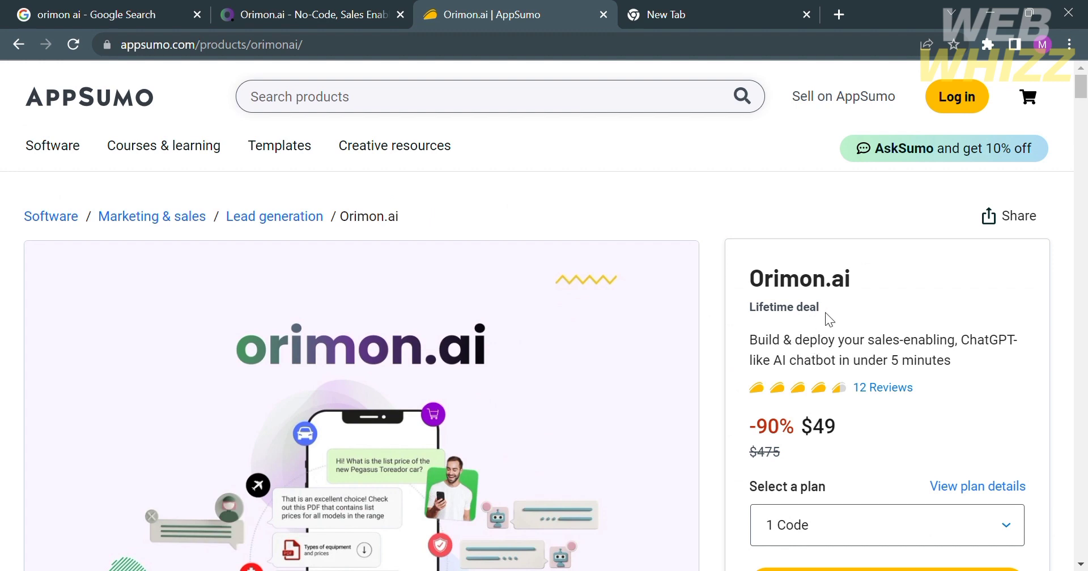
Step: Scroll through the Orimon.ai $49 lifetime deal overview
scroll(848, 344, "down", 2)
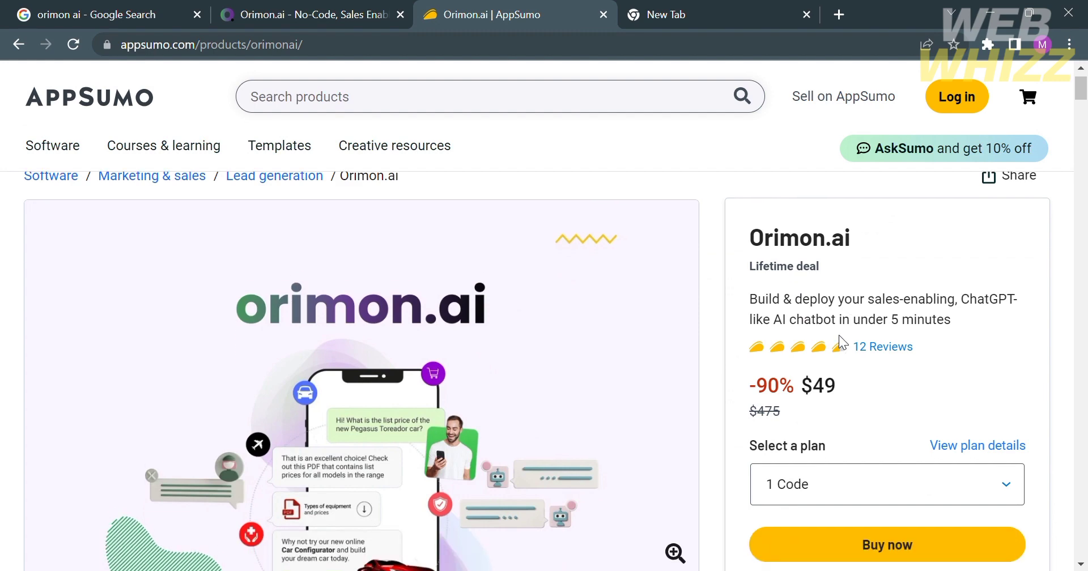
scroll(848, 344, "up", 2)
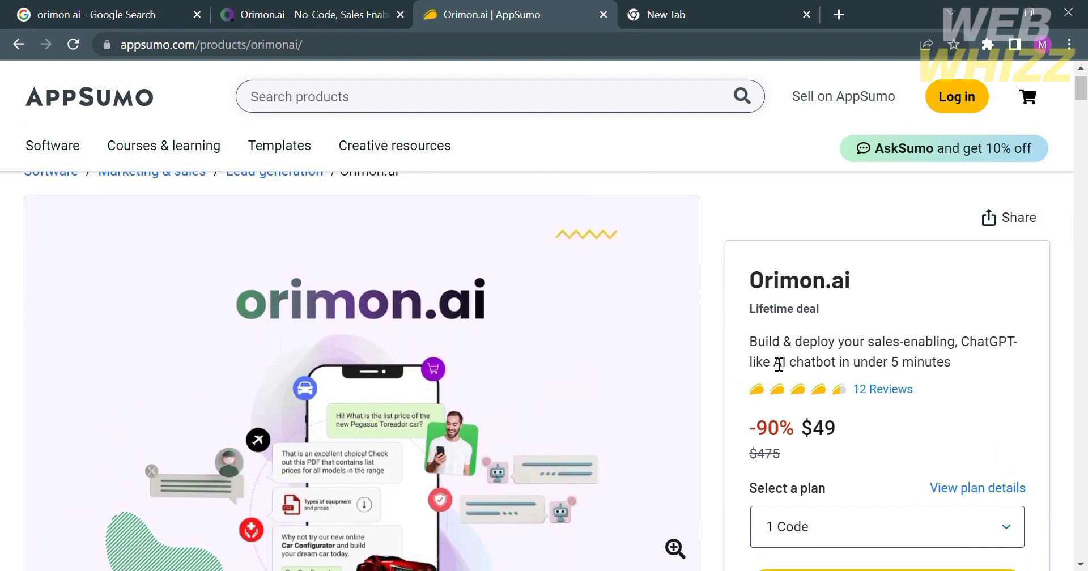
scroll(779, 365, "down", 6)
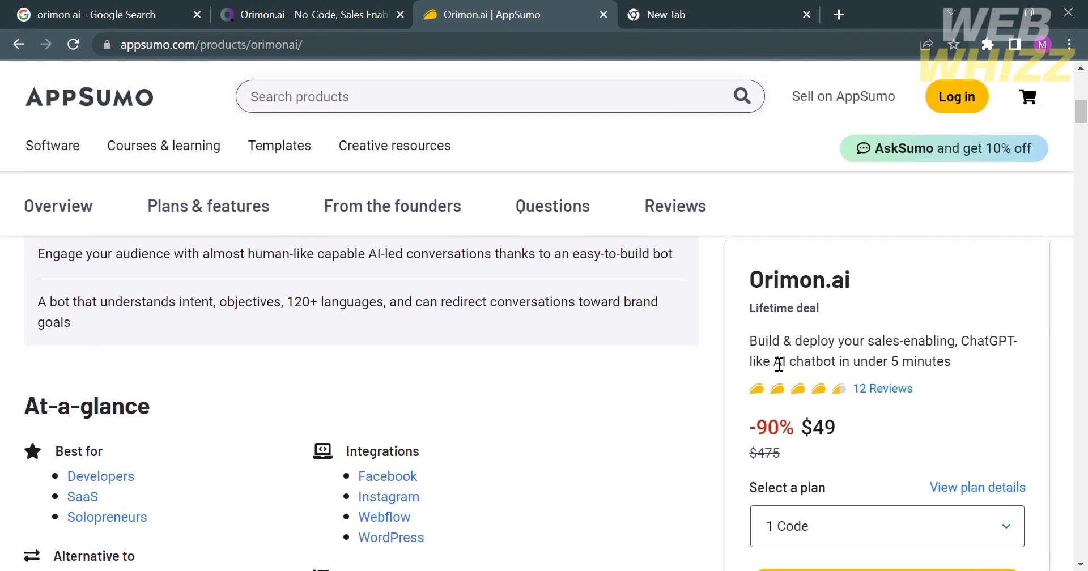
scroll(780, 364, "down", 3)
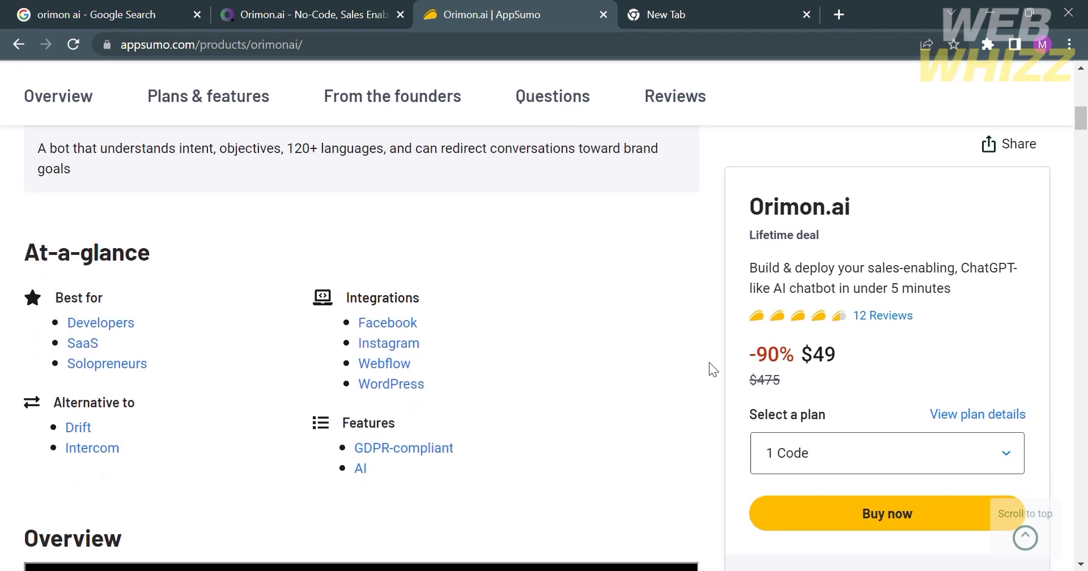
scroll(709, 362, "down", 8)
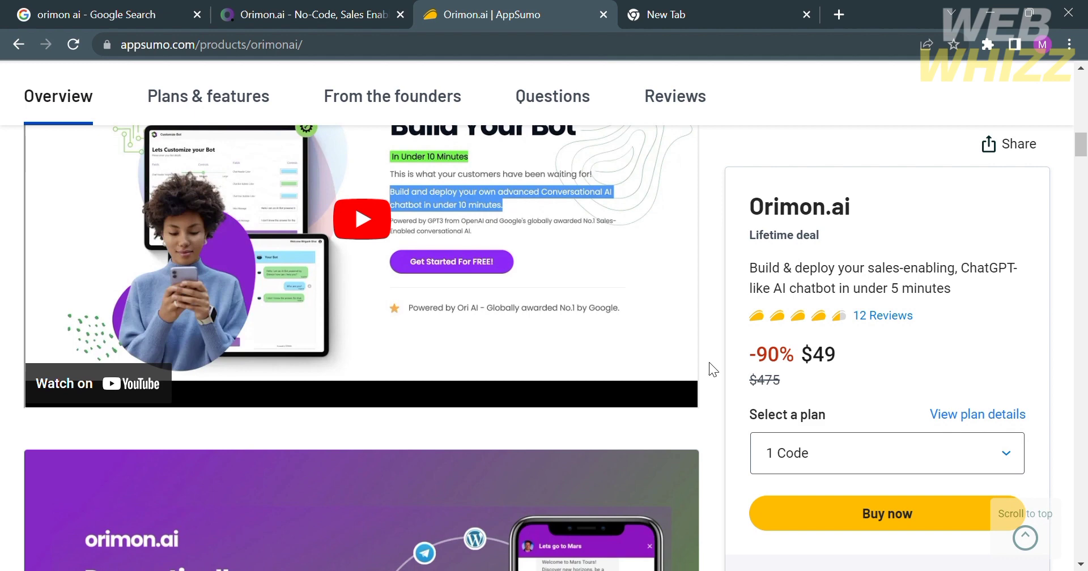
scroll(292, 468, "down", 5)
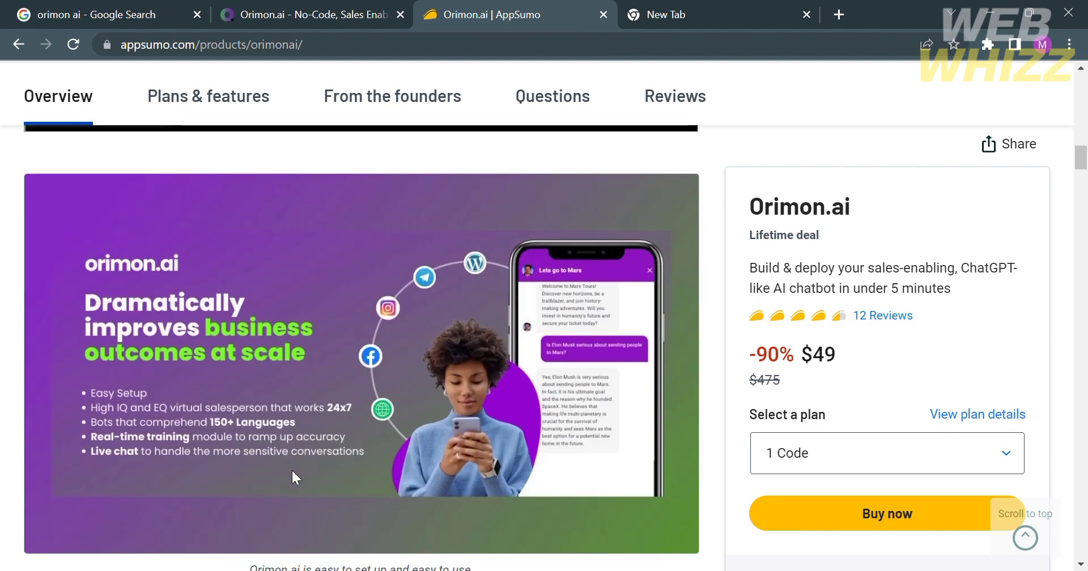
scroll(291, 468, "down", 8)
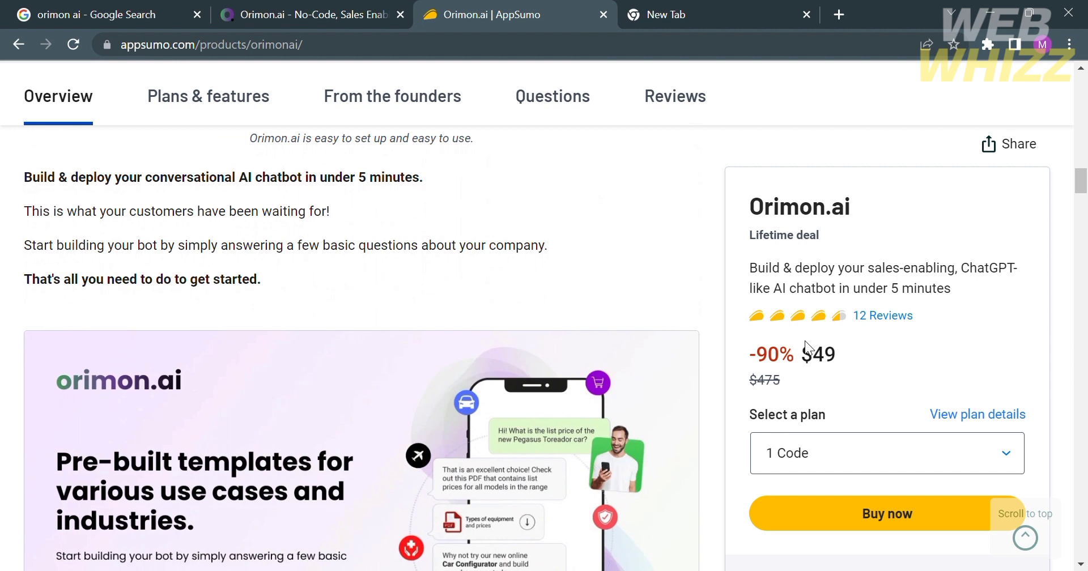
Step: Check the plan code options, keep 1 Code, and read the Plans & features terms
left_click(979, 462)
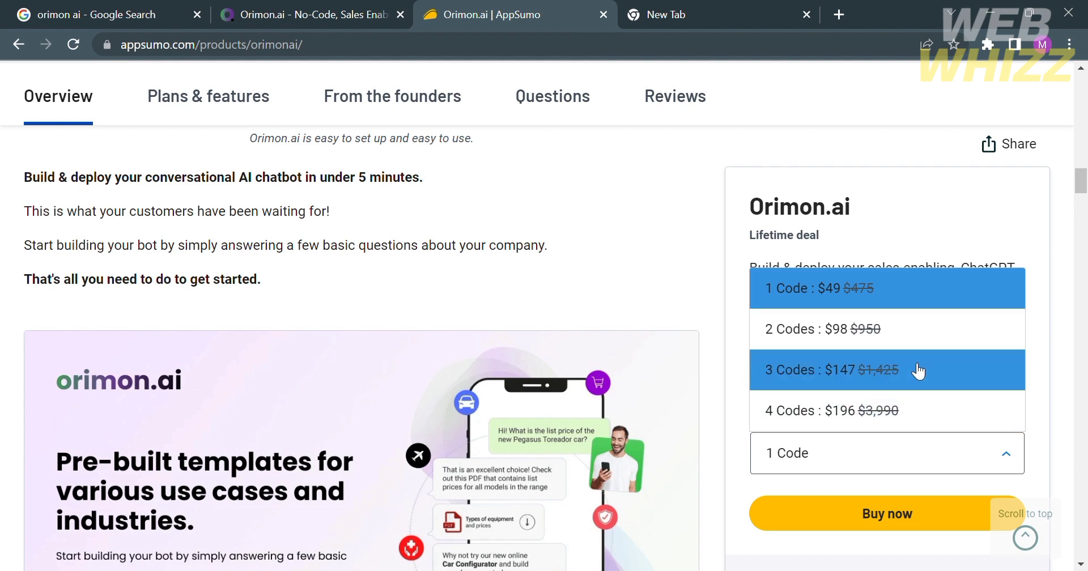
left_click(739, 471)
scroll(495, 354, "down", 9)
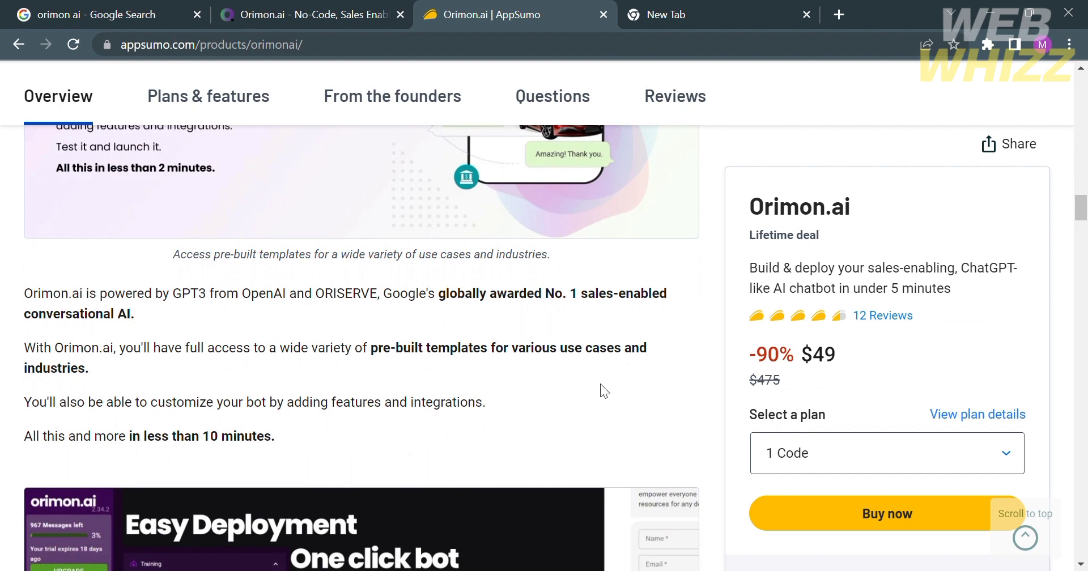
scroll(600, 383, "down", 5)
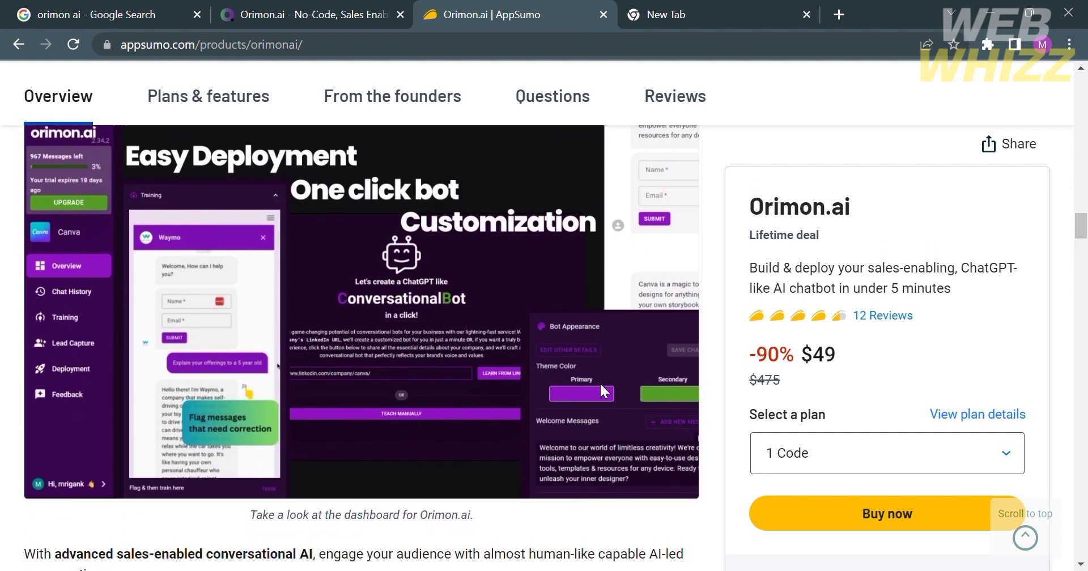
scroll(399, 358, "down", 12)
scroll(399, 358, "down", 2)
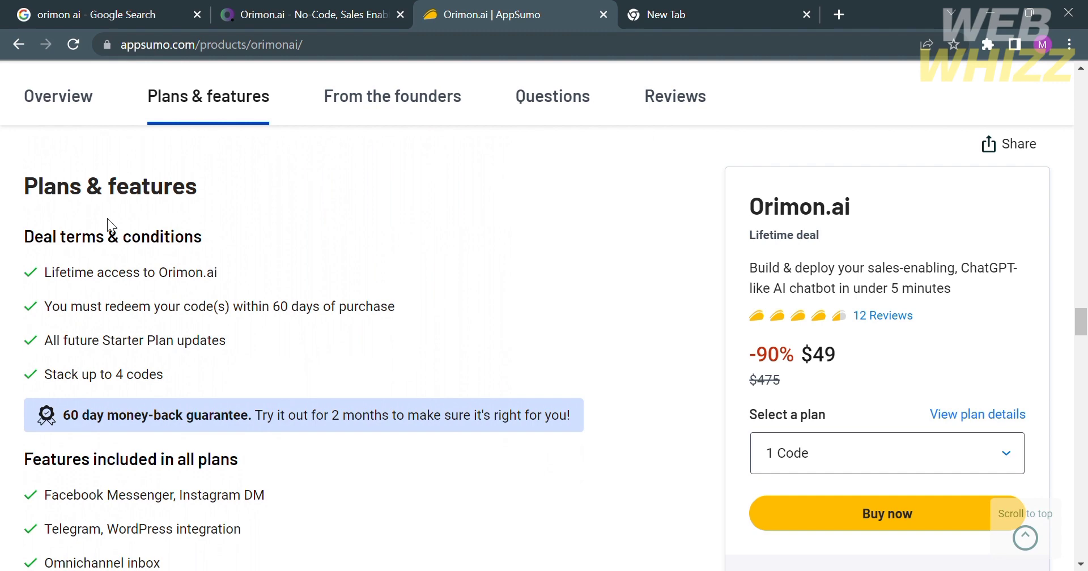
scroll(311, 318, "down", 2)
scroll(312, 317, "down", 4)
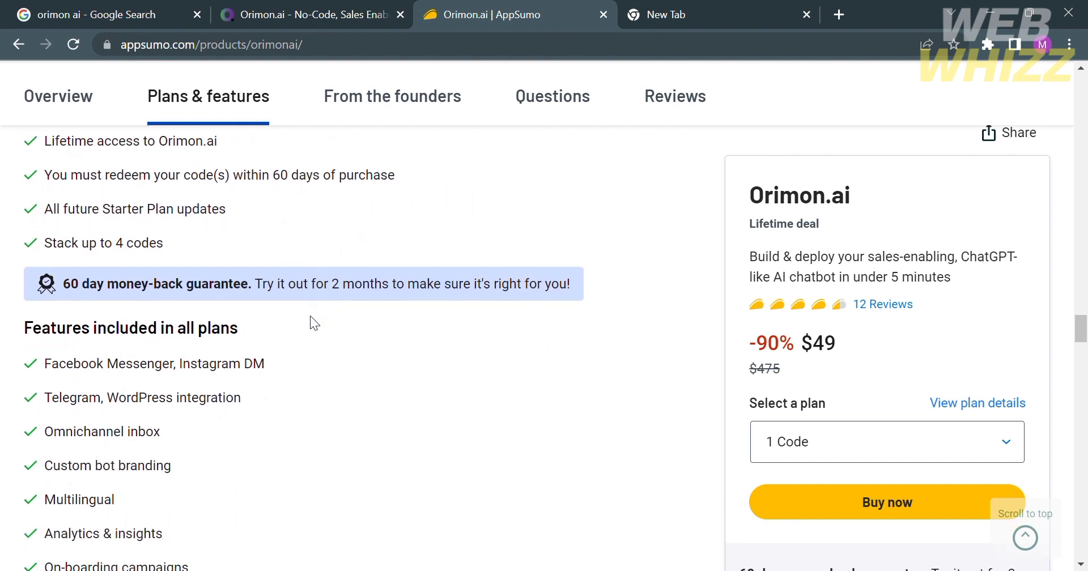
scroll(311, 317, "up", 7)
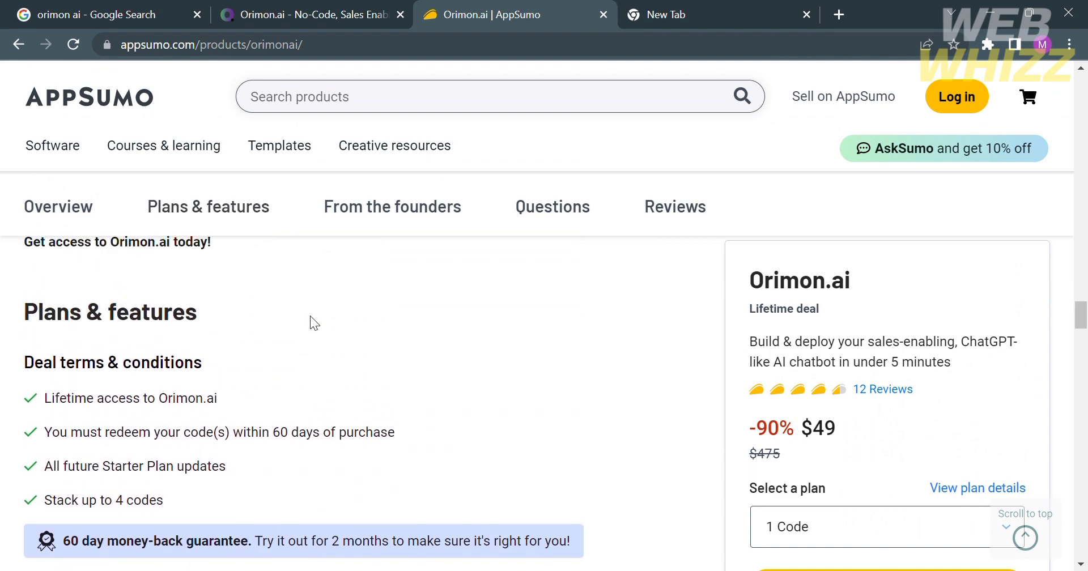
scroll(311, 323, "down", 4)
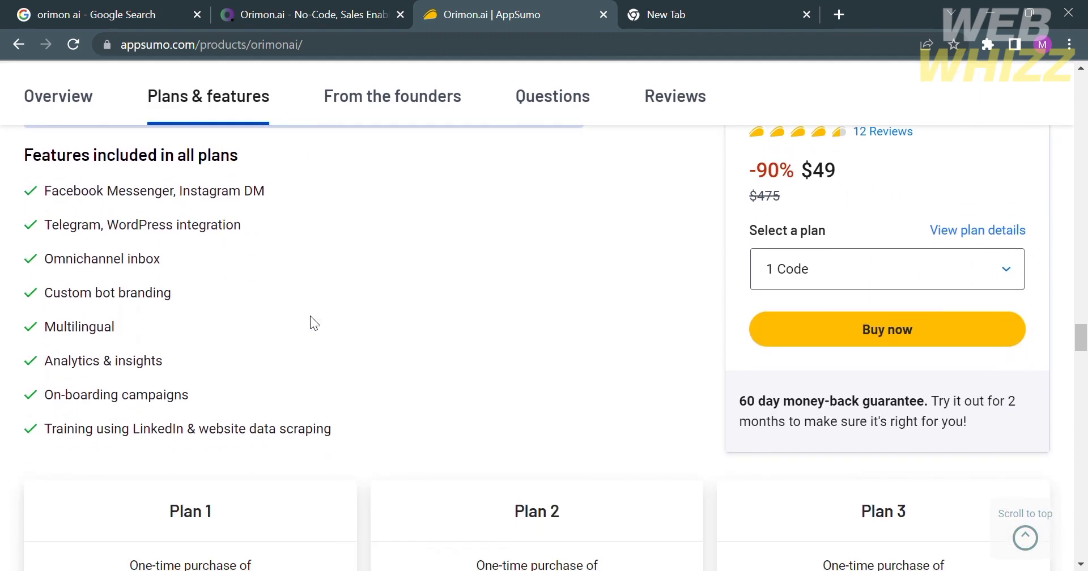
scroll(270, 310, "down", 1)
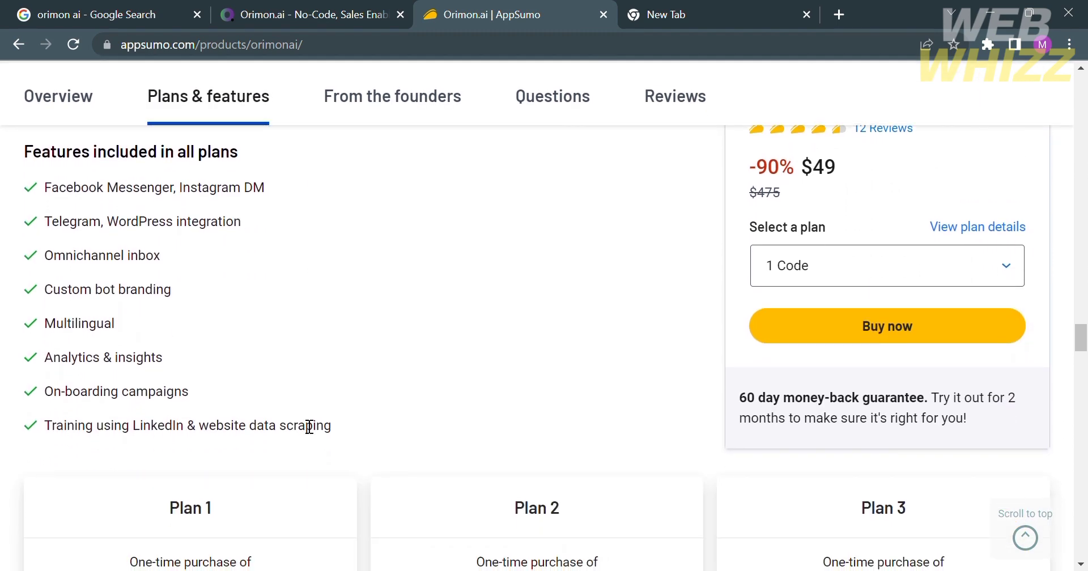
scroll(306, 422, "down", 6)
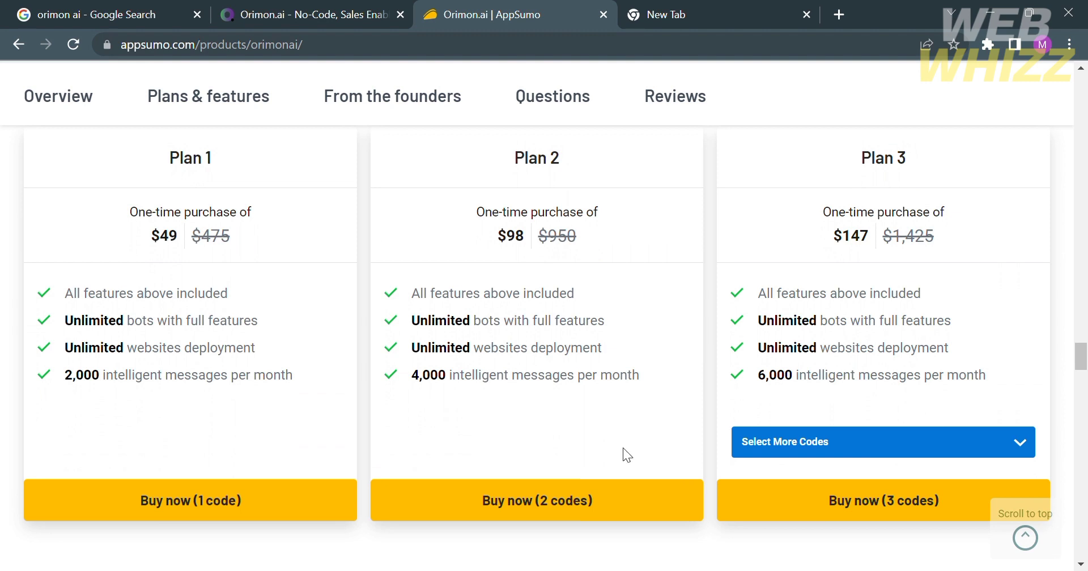
scroll(626, 454, "down", 4)
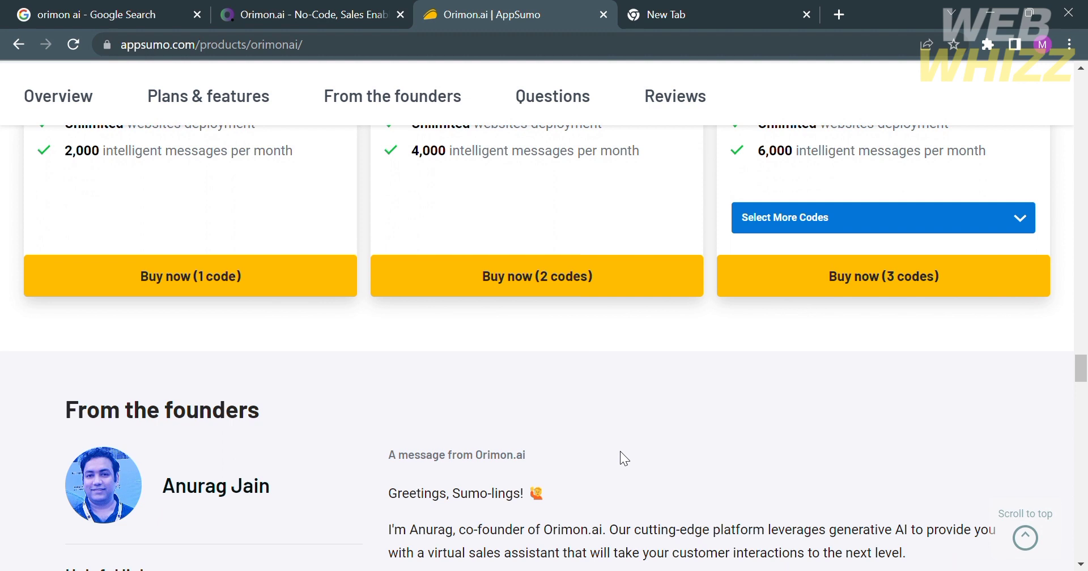
scroll(620, 451, "down", 1)
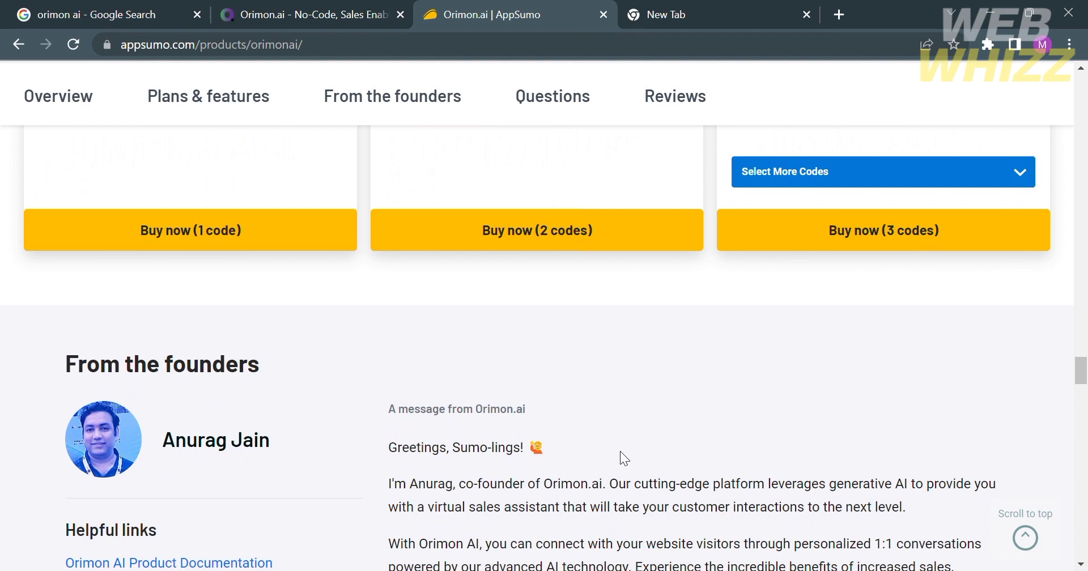
scroll(620, 451, "down", 5)
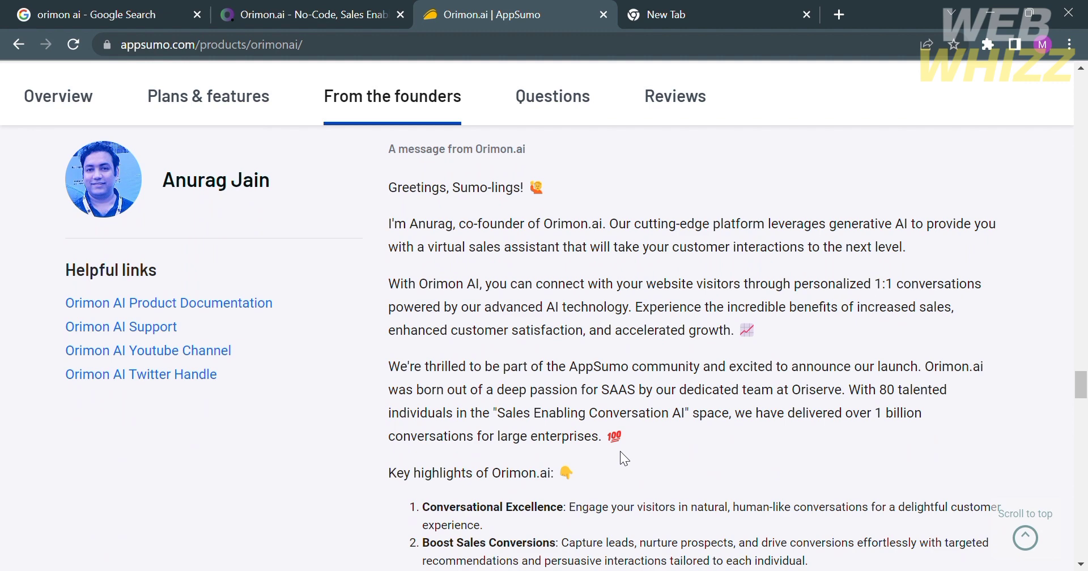
scroll(623, 454, "down", 6)
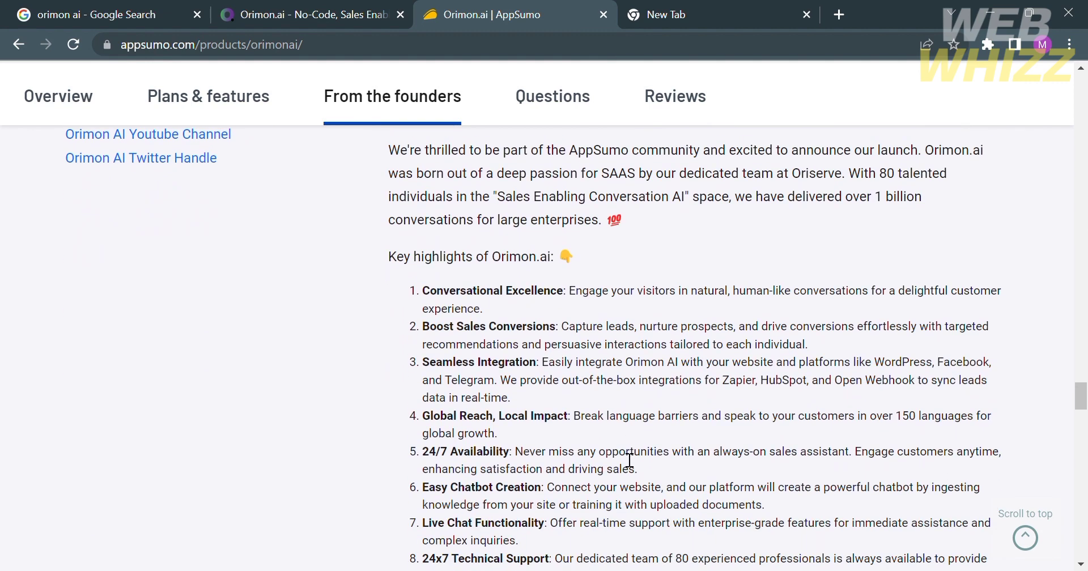
scroll(629, 461, "down", 4)
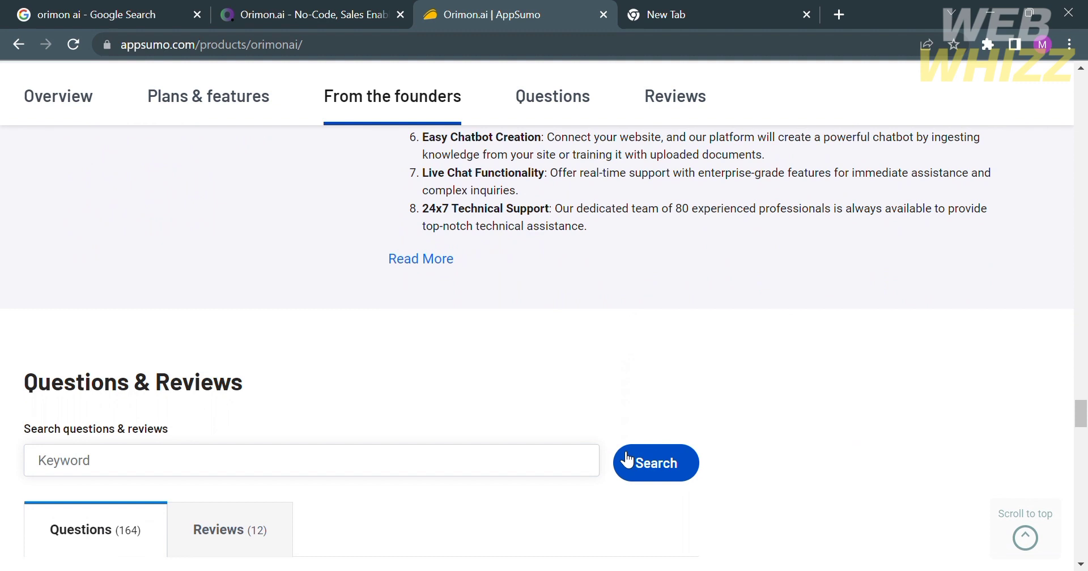
scroll(623, 457, "down", 3)
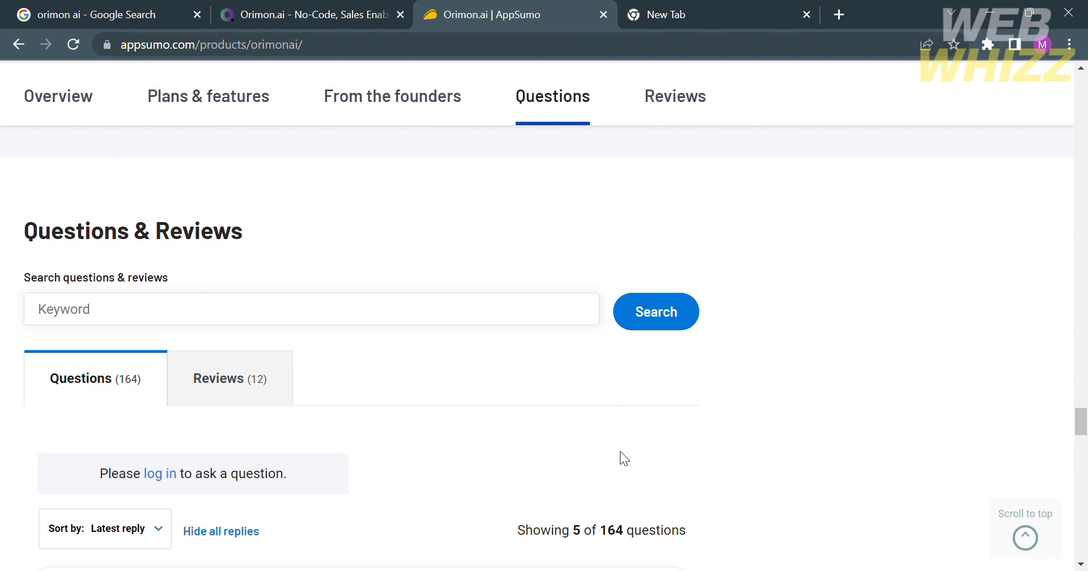
scroll(620, 451, "down", 2)
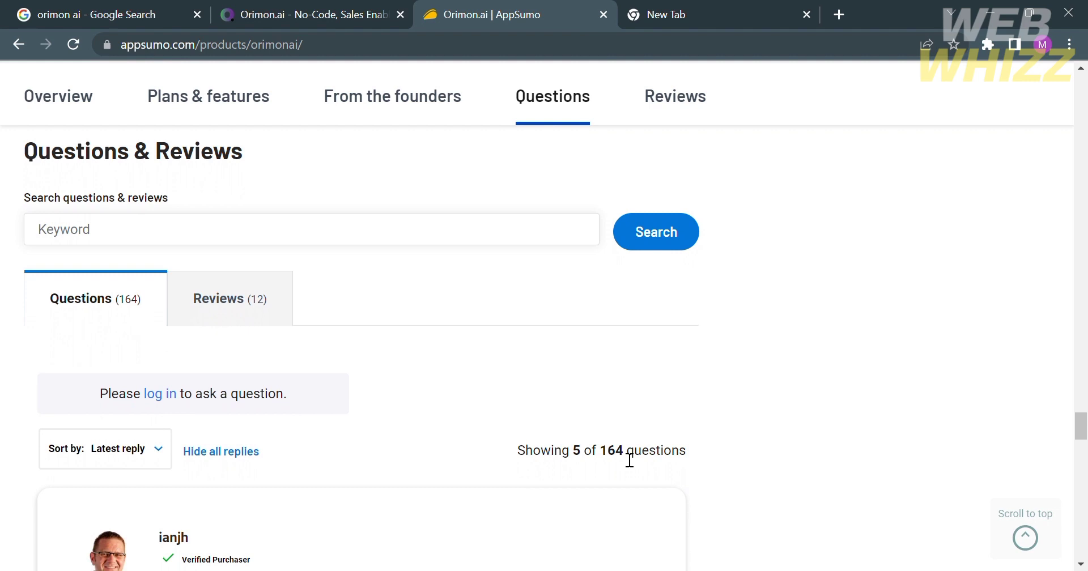
scroll(629, 460, "down", 1)
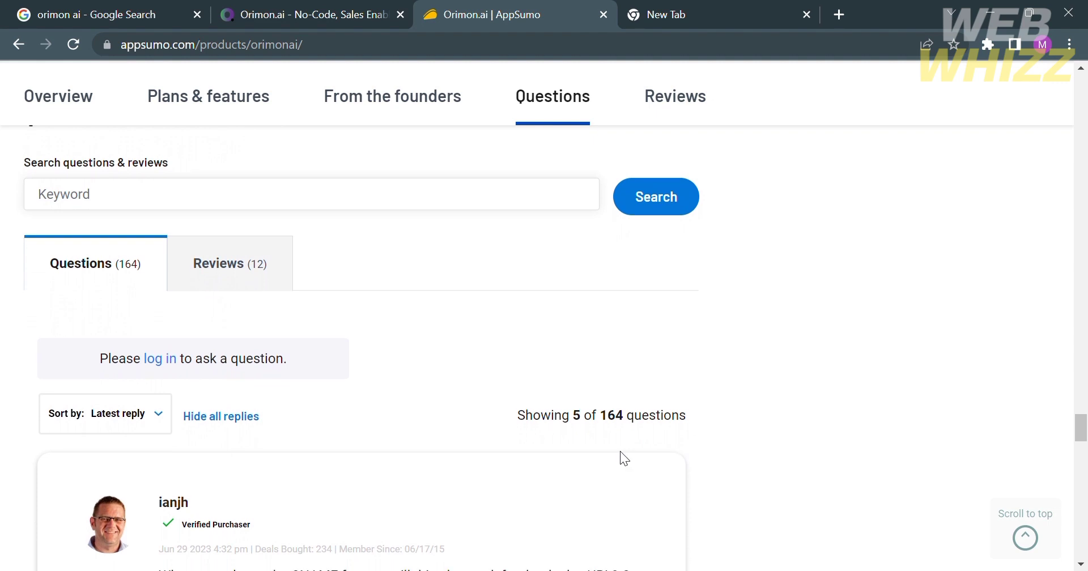
scroll(620, 451, "up", 2)
scroll(620, 451, "down", 8)
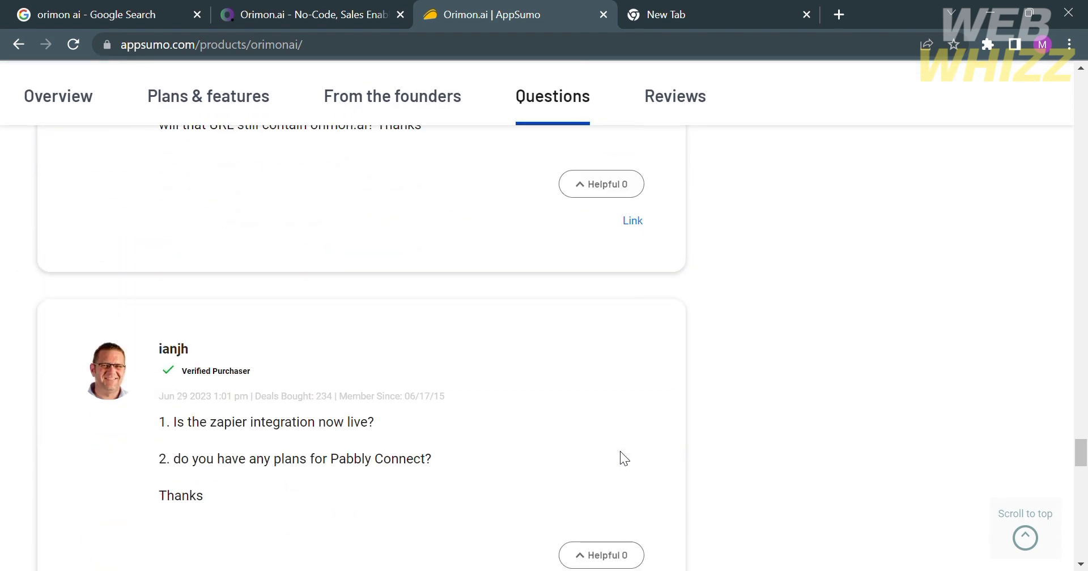
scroll(620, 451, "down", 8)
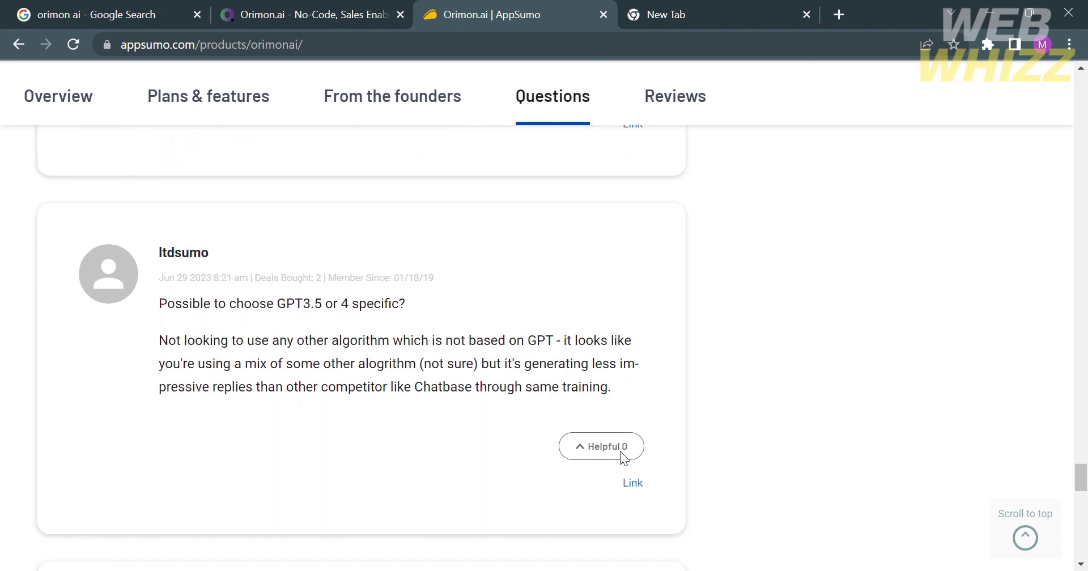
scroll(620, 451, "down", 5)
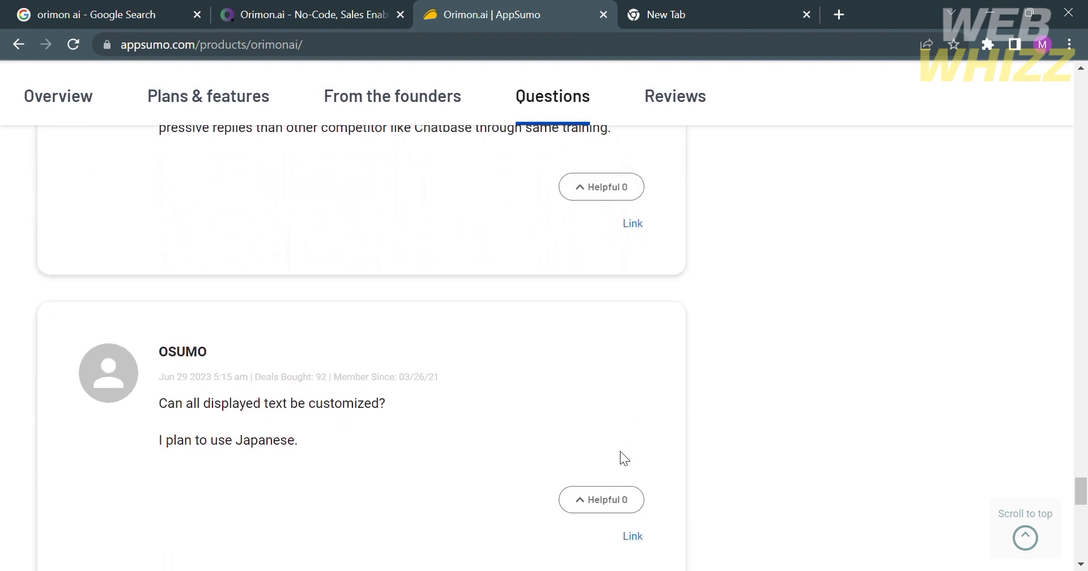
scroll(620, 451, "down", 20)
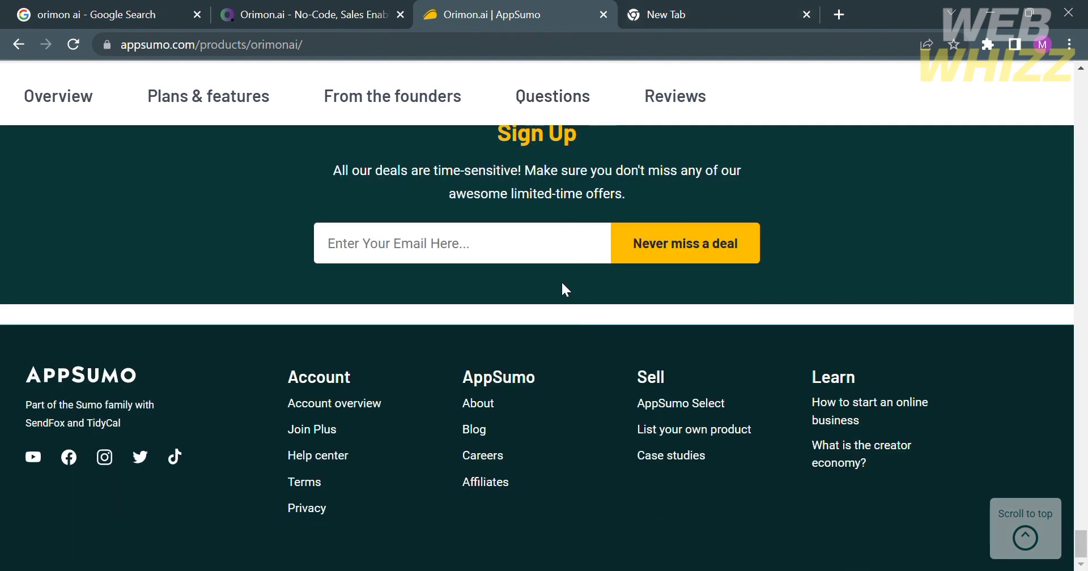
scroll(561, 280, "up", 20)
scroll(562, 282, "up", 20)
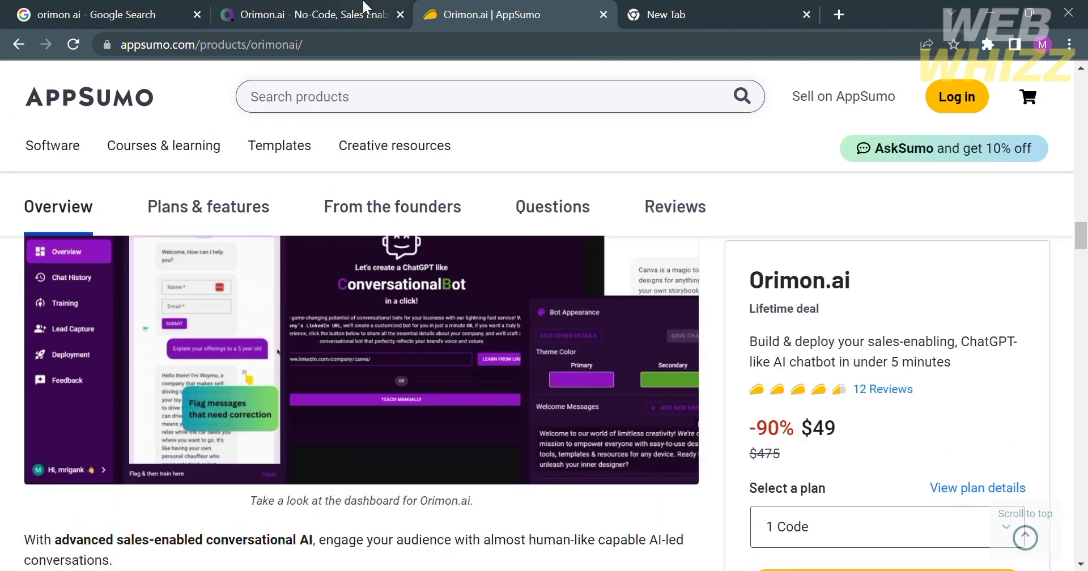
Step: Go back to the Orimon.ai site and view the Featured Bots page
left_click(331, 8)
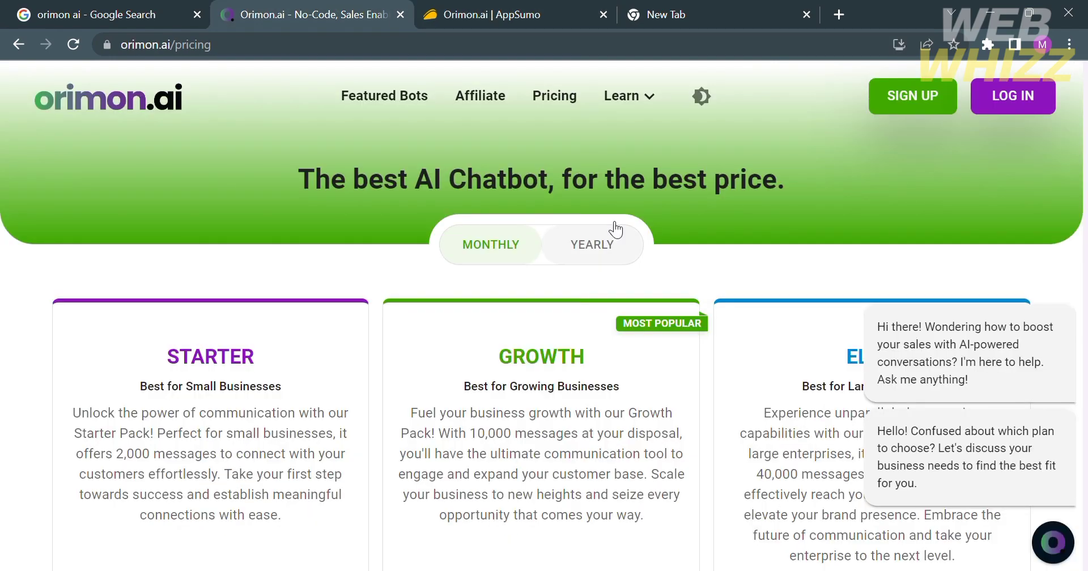
left_click(410, 97)
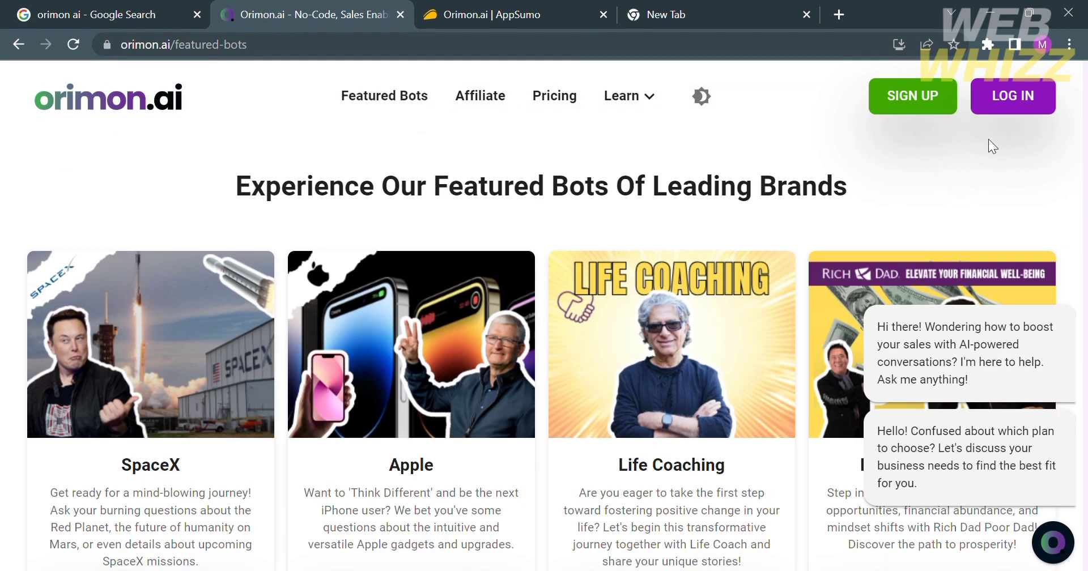
scroll(938, 113, "up", 3)
scroll(938, 120, "down", 3)
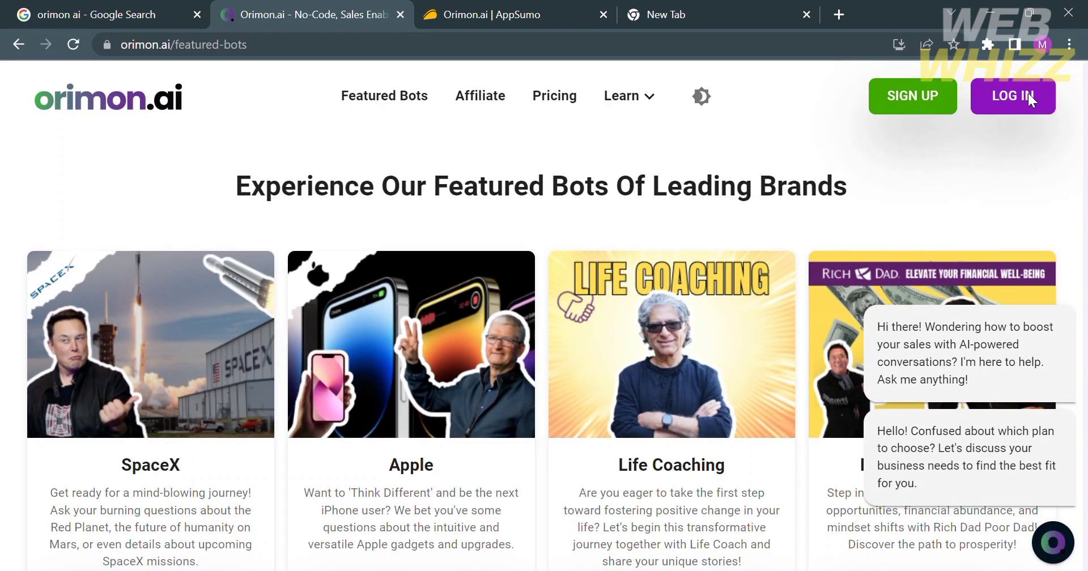
Step: Open the free-trial sign-up page and choose Continue with Google
left_click(946, 104)
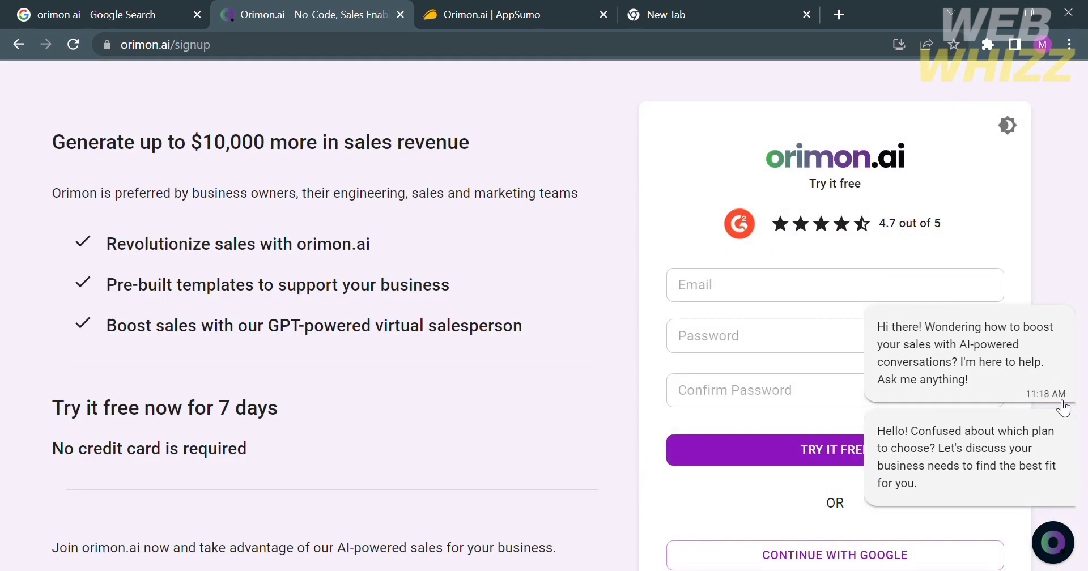
scroll(779, 515, "down", 2)
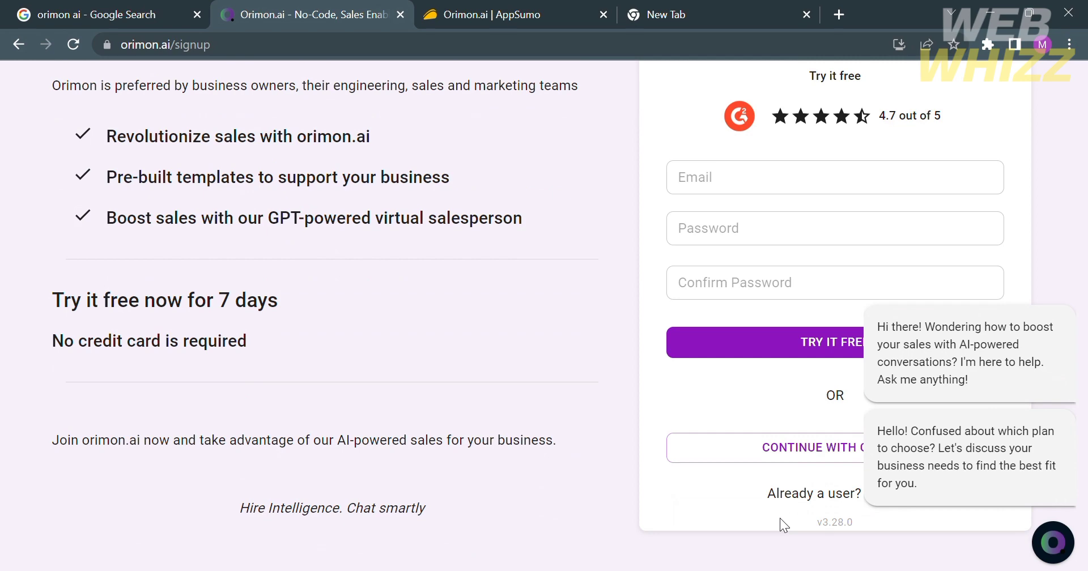
scroll(796, 453, "up", 2)
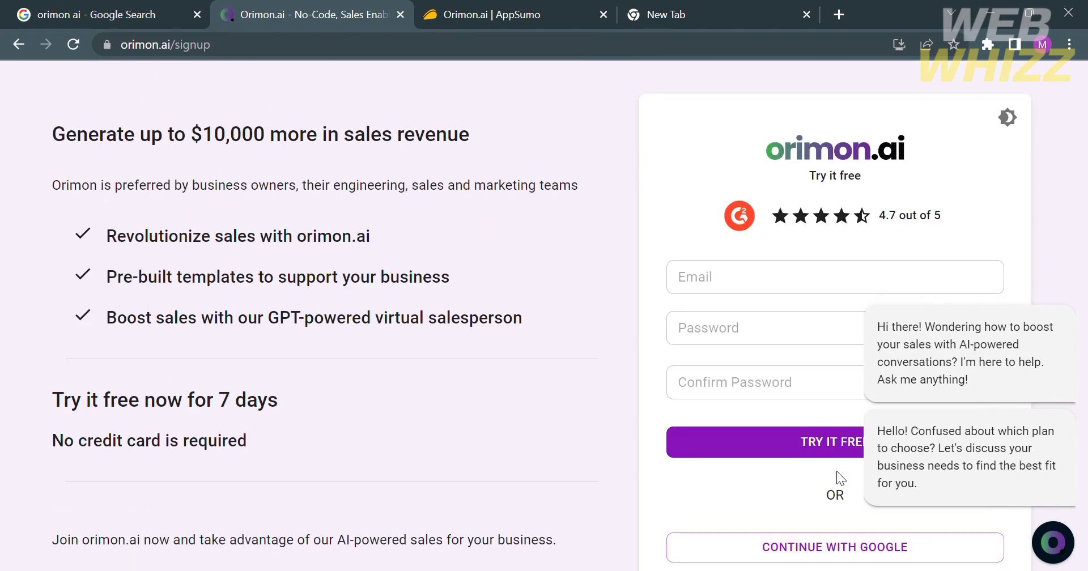
left_click(831, 548)
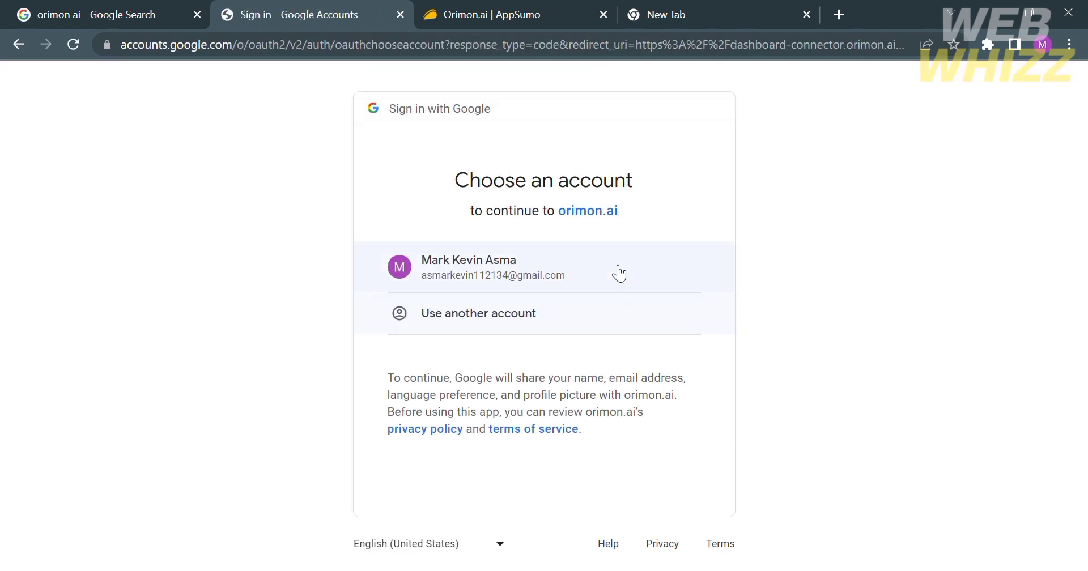
Step: Sign in with the Google account and crawl animaljustice.ca as the bot's website source
left_click(619, 273)
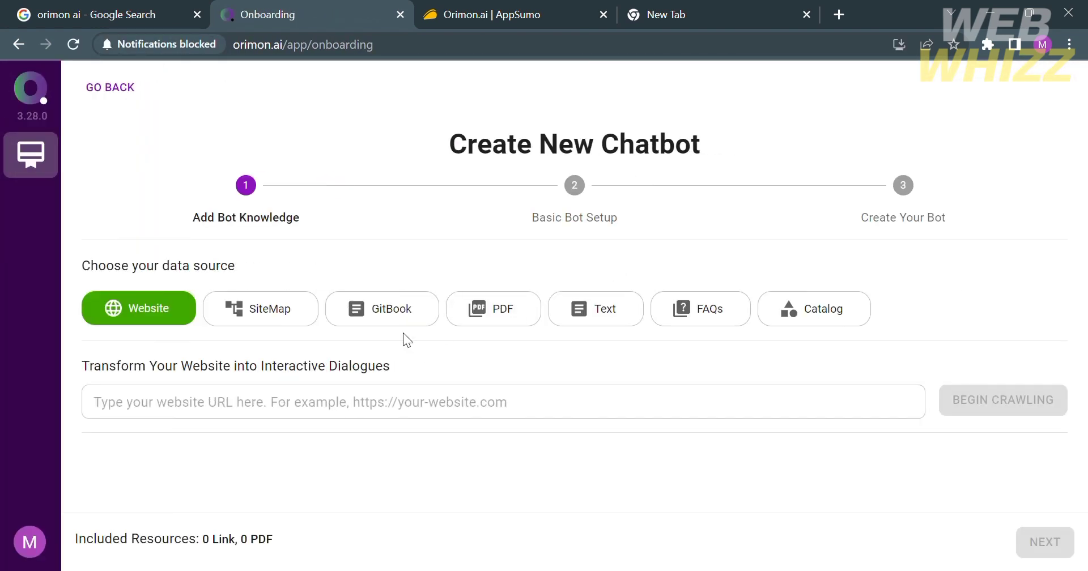
left_click(333, 405)
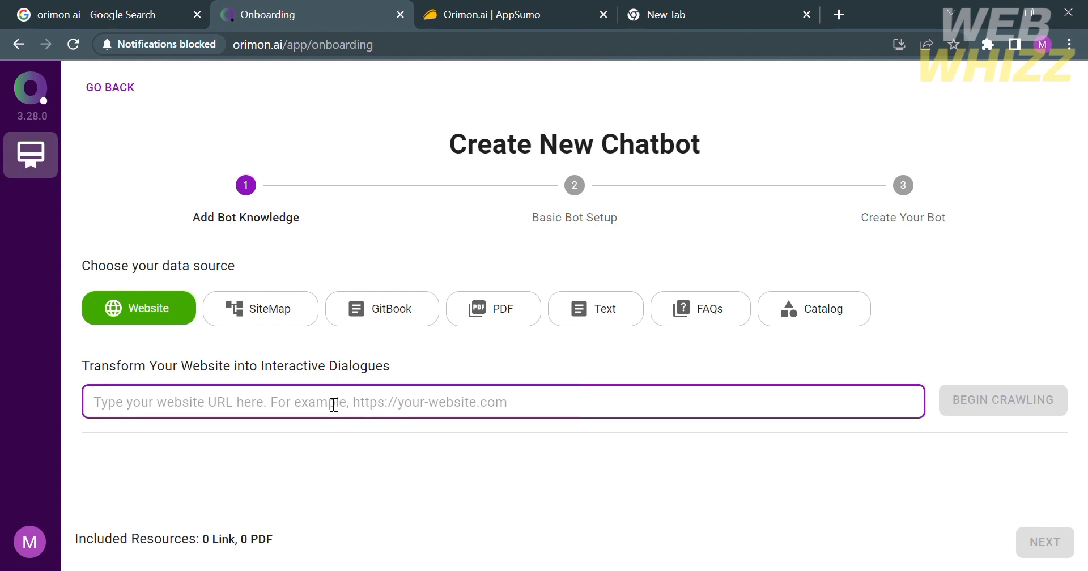
type("animal")
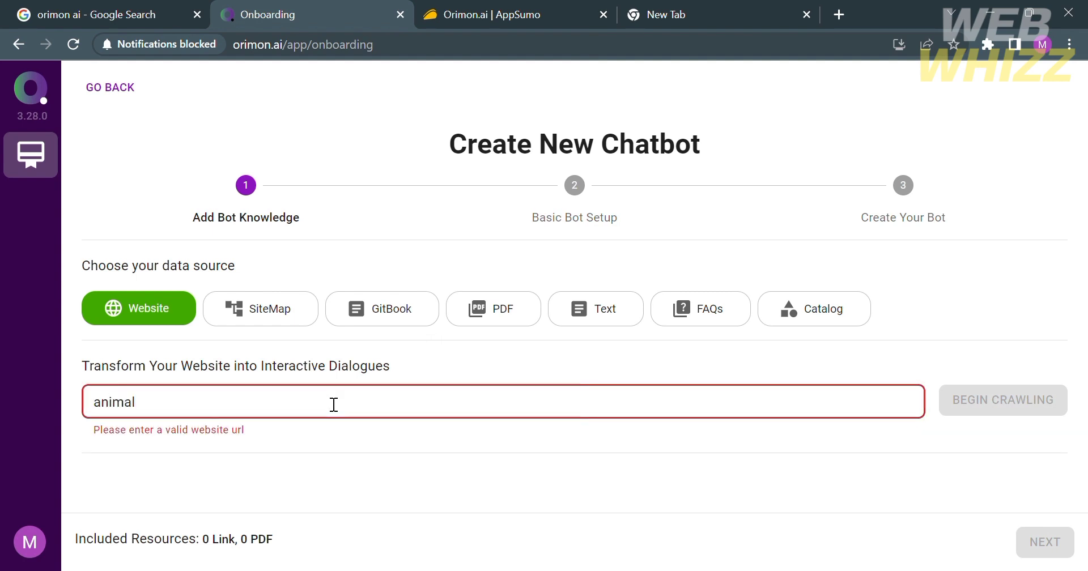
type("justice.ca")
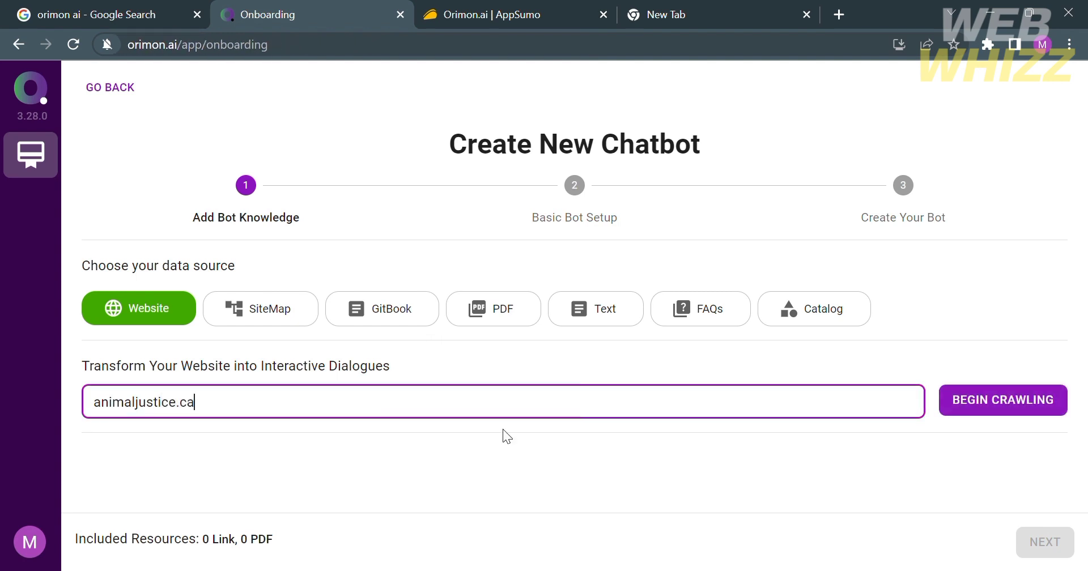
left_click(986, 405)
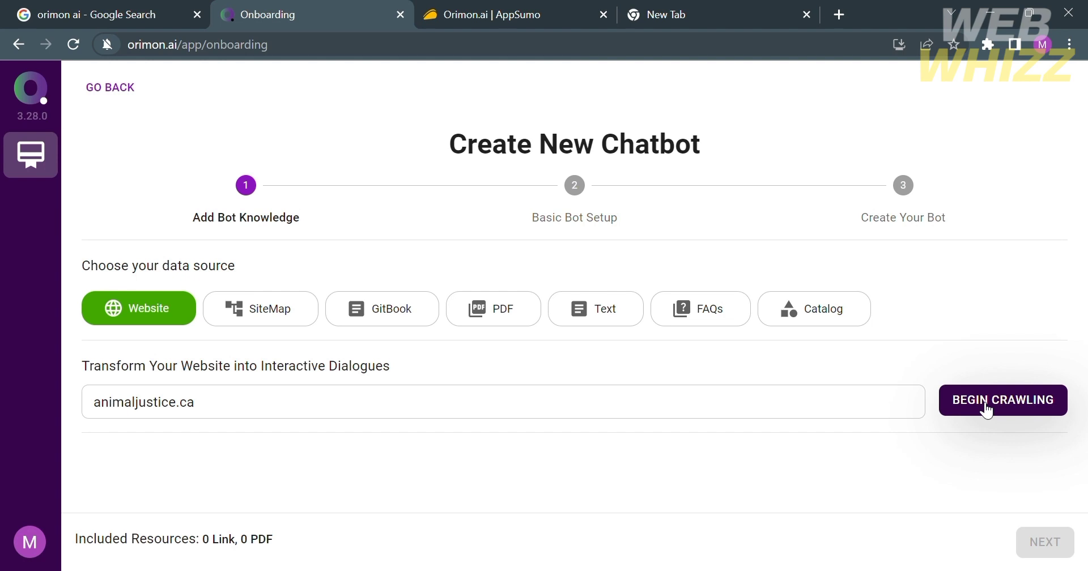
left_click(987, 407)
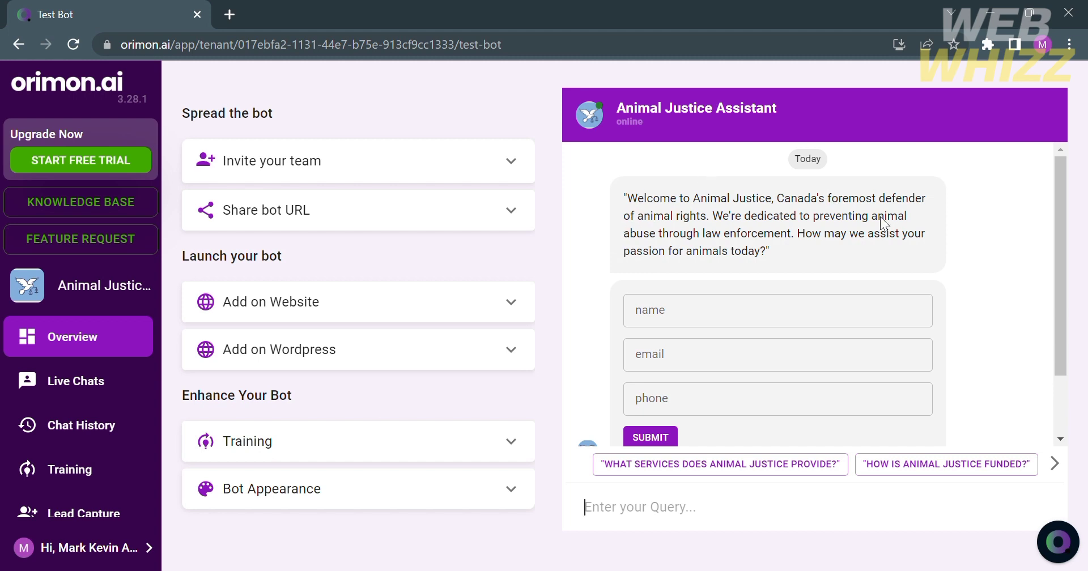
Step: Enter a visitor name and email in the test chat's lead form and submit it
scroll(869, 241, "down", 1)
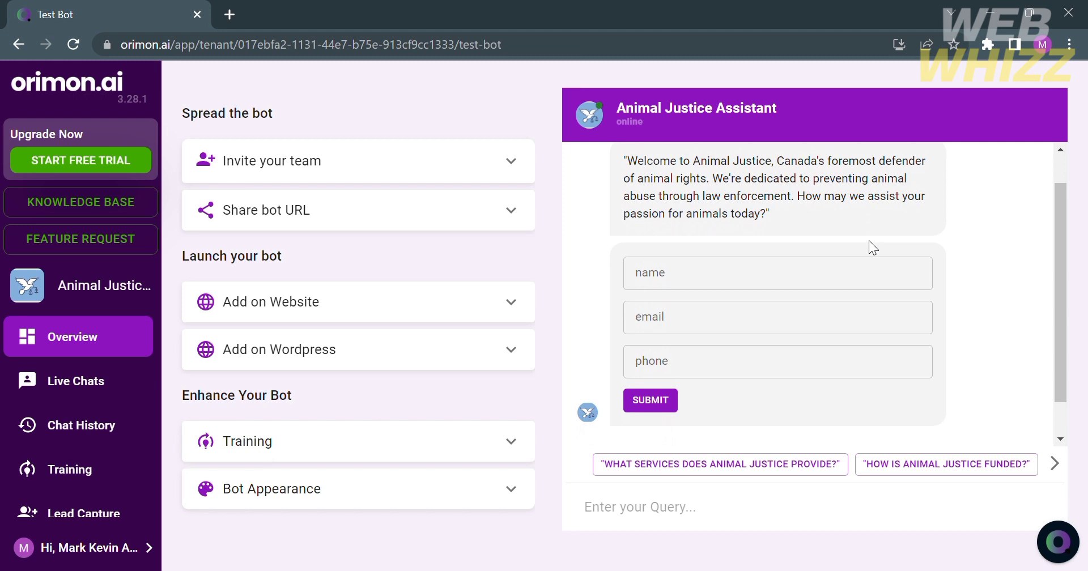
scroll(869, 241, "down", 1)
left_click(730, 241)
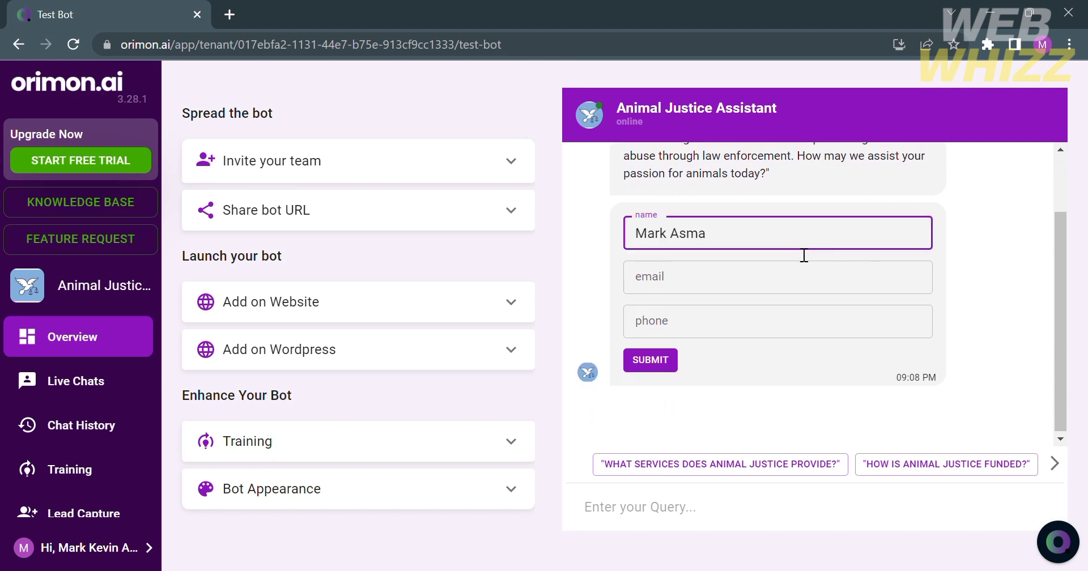
left_click(792, 282)
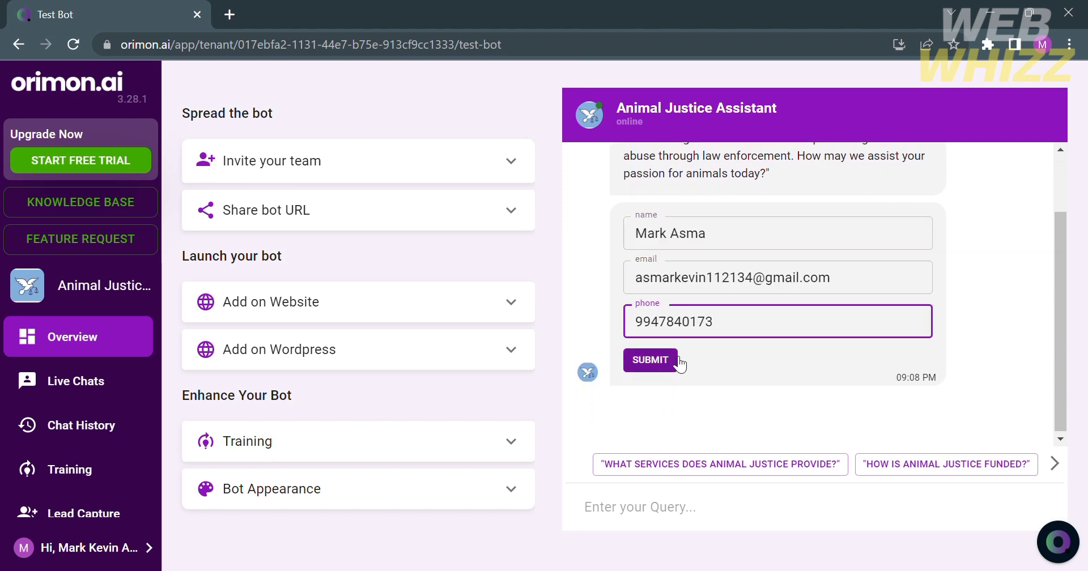
left_click(672, 357)
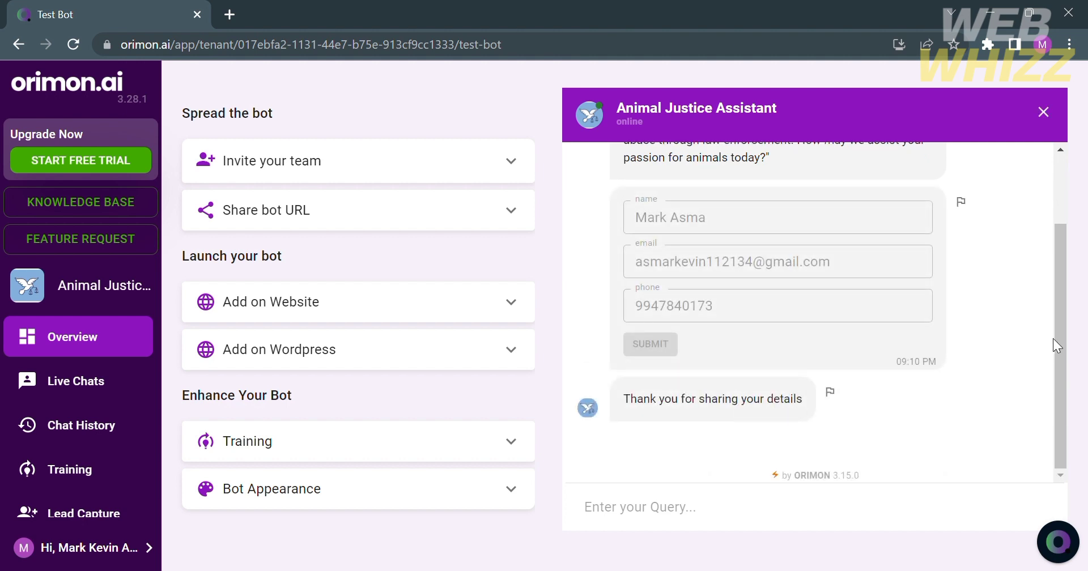
Step: Place the cursor in the chat query box to ask a question
left_click(693, 525)
scroll(930, 324, "up", 1)
scroll(930, 324, "up", 1)
scroll(930, 324, "down", 2)
Step: Send the queries 'What is Animal Justice?' and 'How to help animals?' to the test assistant
type("What is")
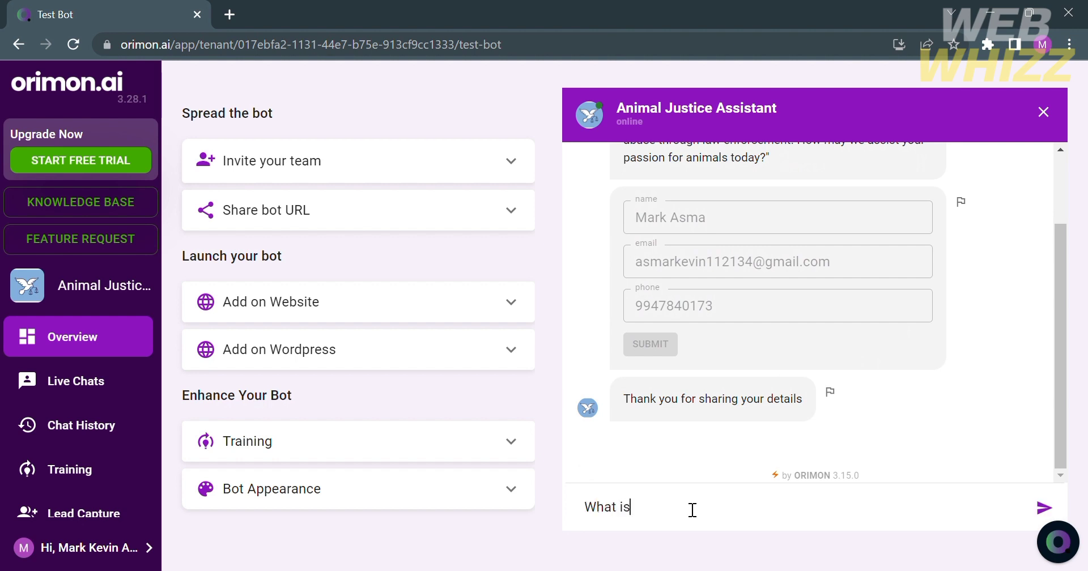
type(" Animal Justice?")
key("Return")
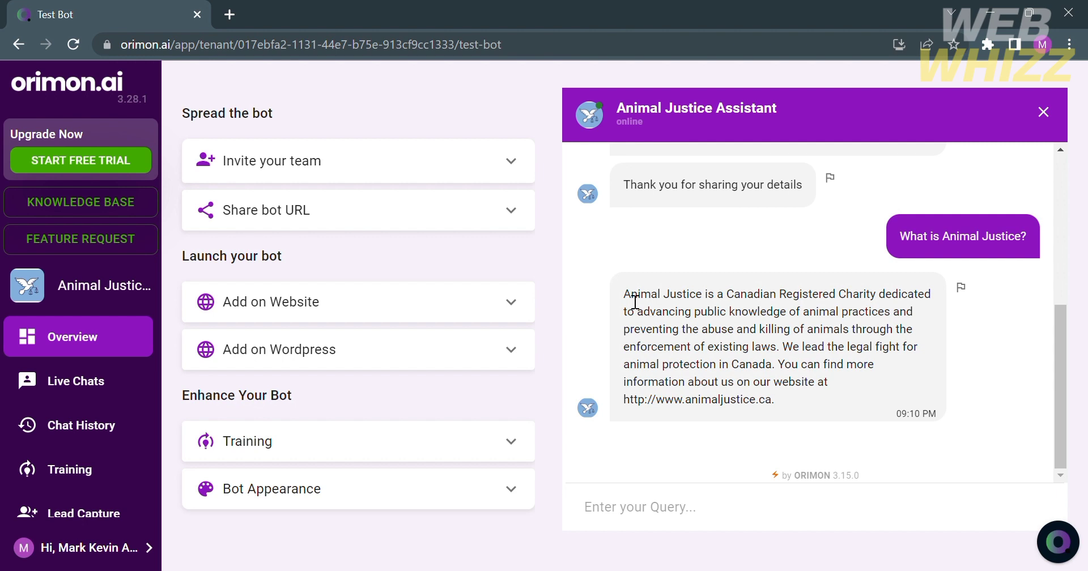
type("How to h")
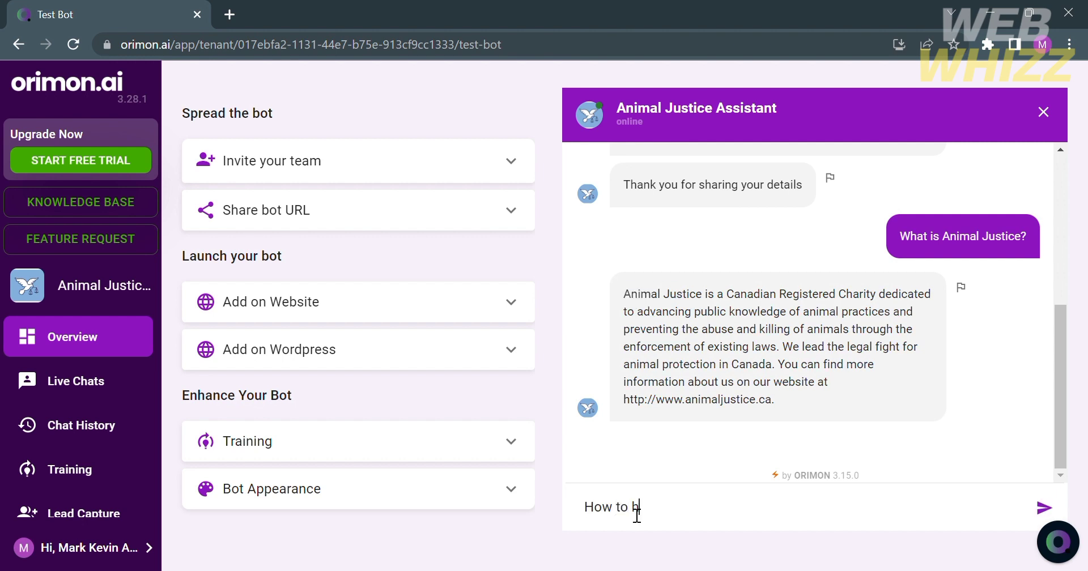
type("elp animals?")
key("Return")
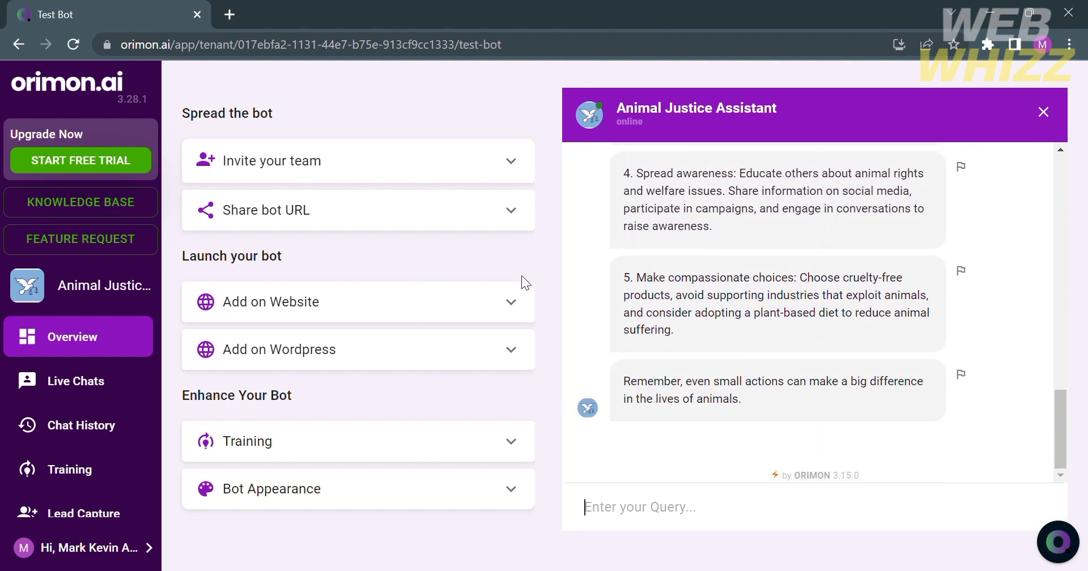
Step: Expand the team invitation options and the shareable bot link section
left_click(510, 176)
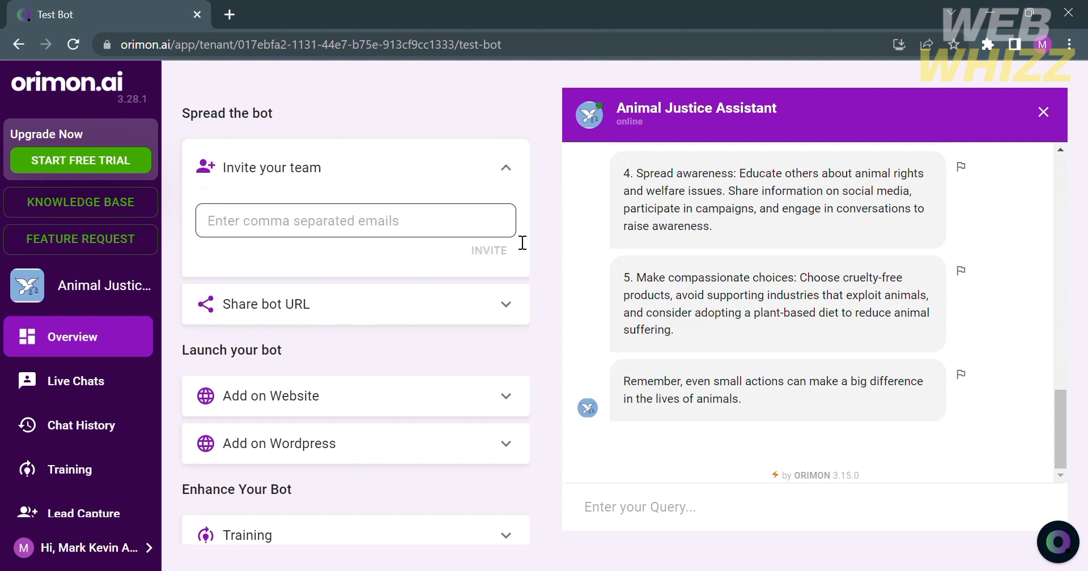
left_click(506, 305)
scroll(513, 311, "down", 3)
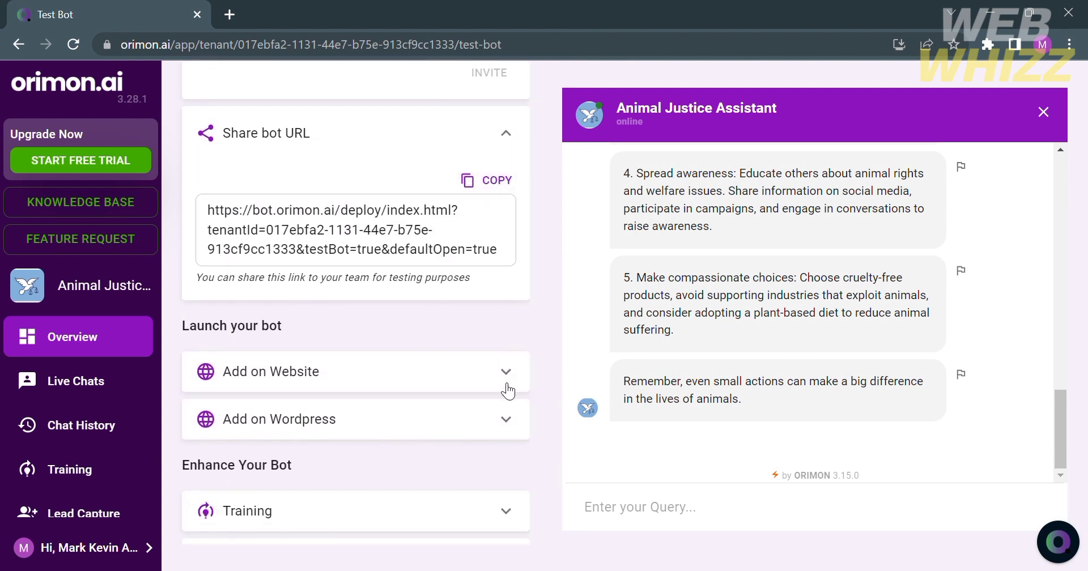
scroll(507, 389, "down", 1)
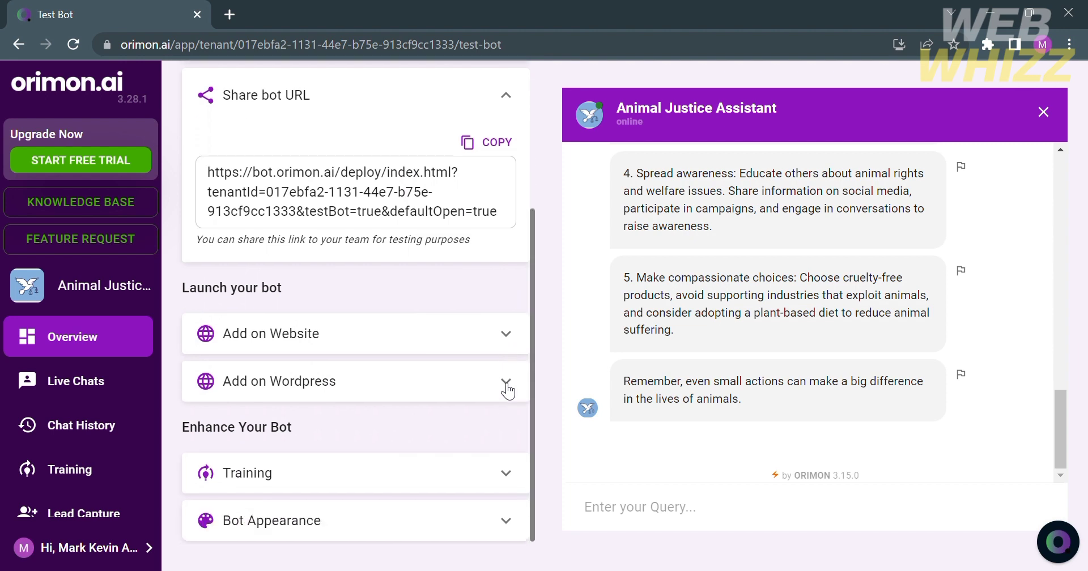
Step: Expand the website deployment, WordPress integration and bot training guides
left_click(506, 330)
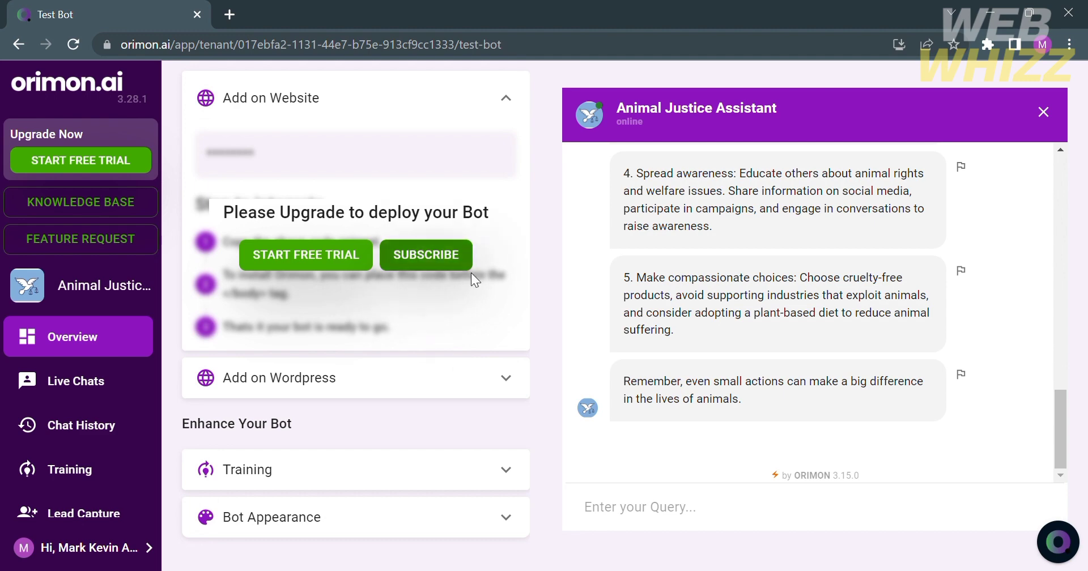
left_click(499, 380)
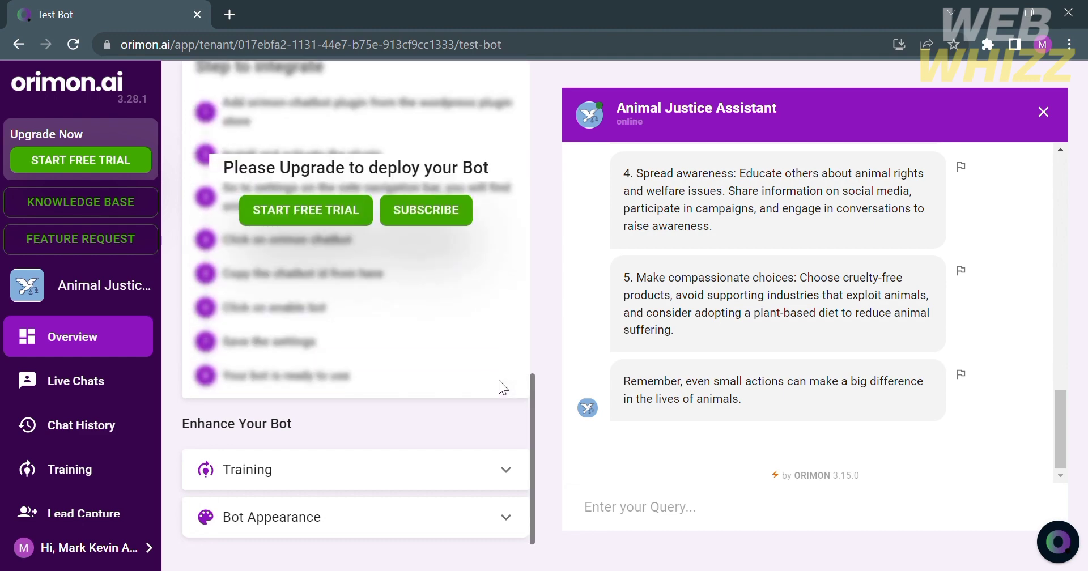
scroll(486, 399, "up", 3)
scroll(485, 399, "down", 3)
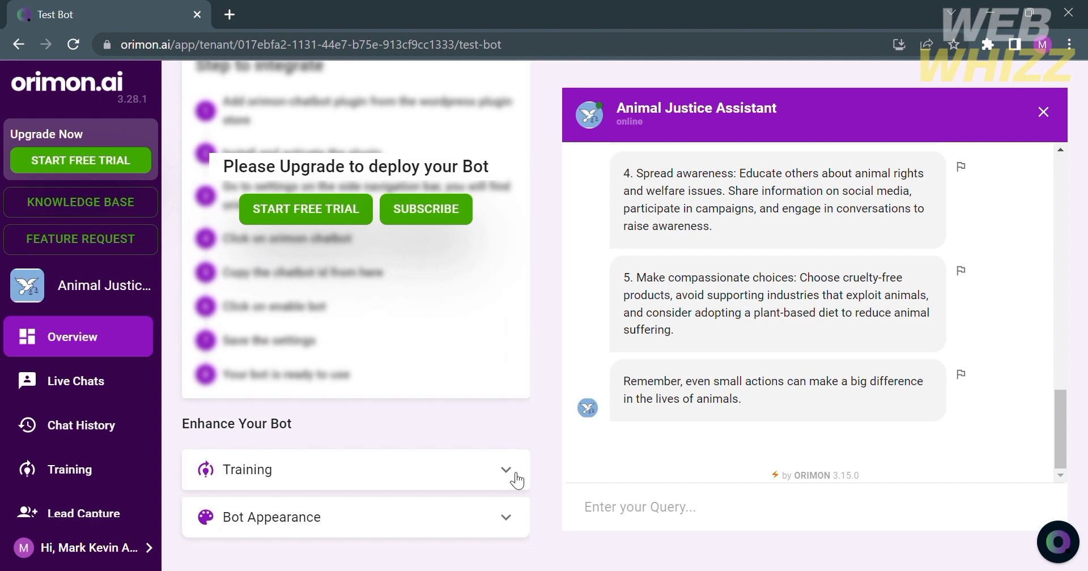
left_click(506, 470)
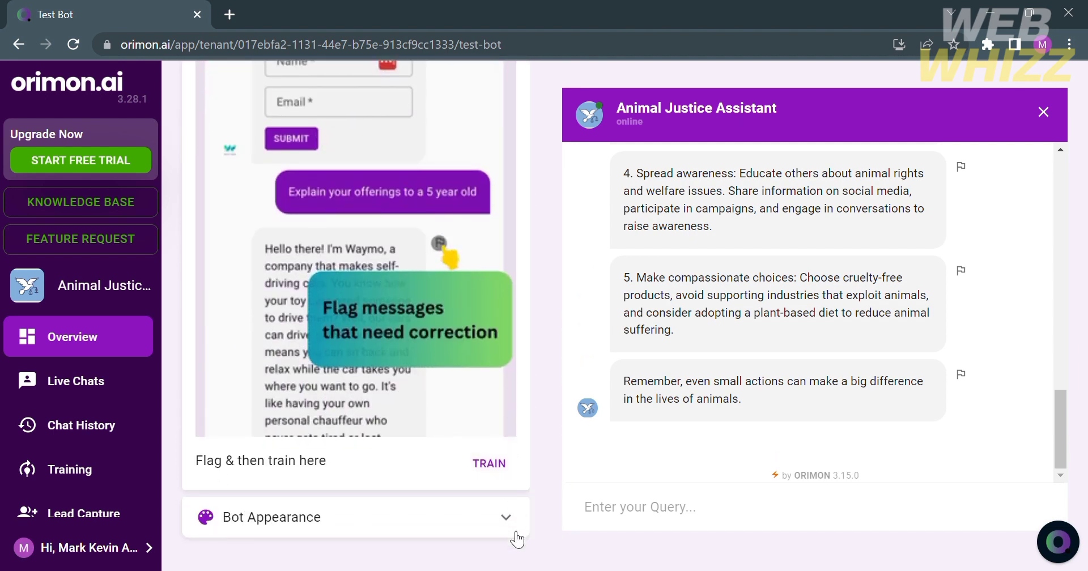
Step: In Bot Appearance, set the primary theme colour to teal
left_click(516, 534)
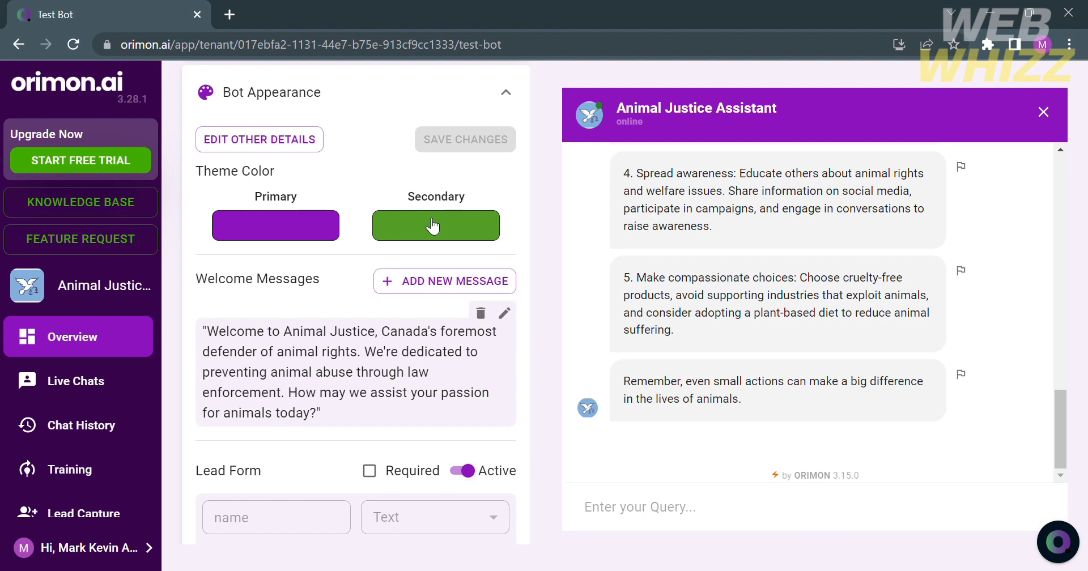
scroll(311, 225, "down", 1)
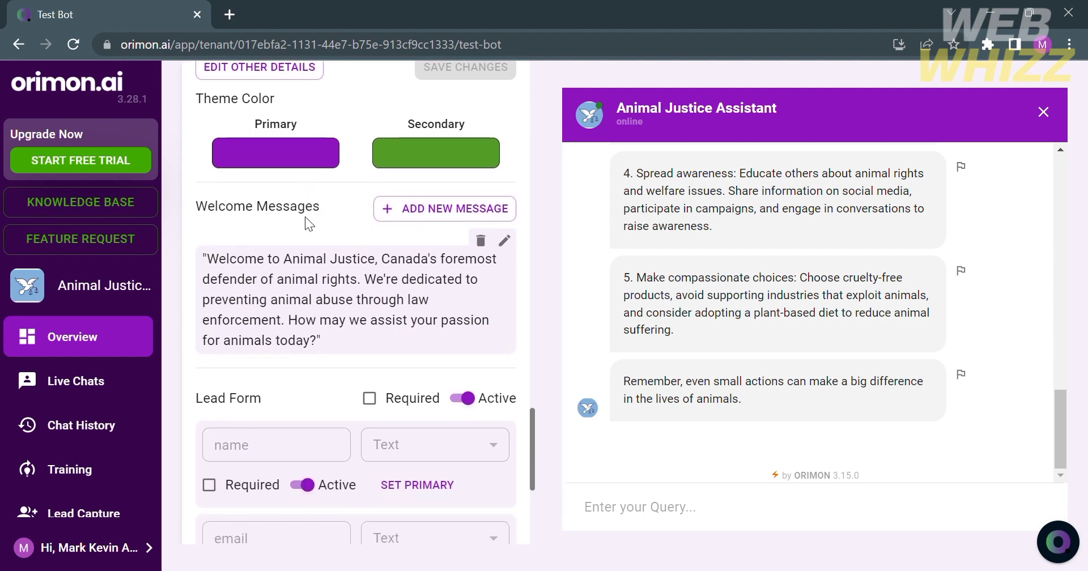
left_click(310, 170)
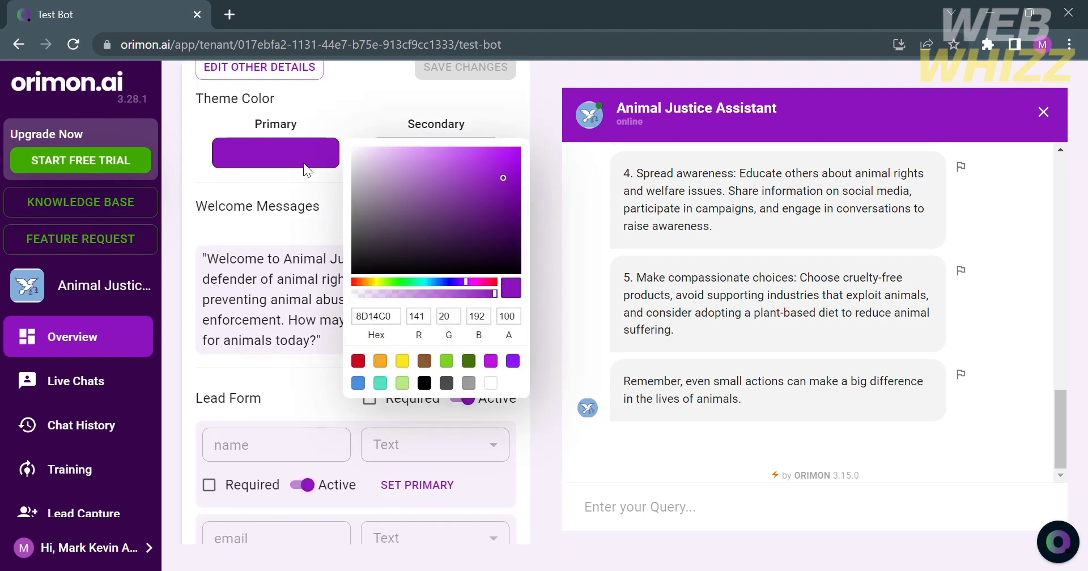
left_click(481, 106)
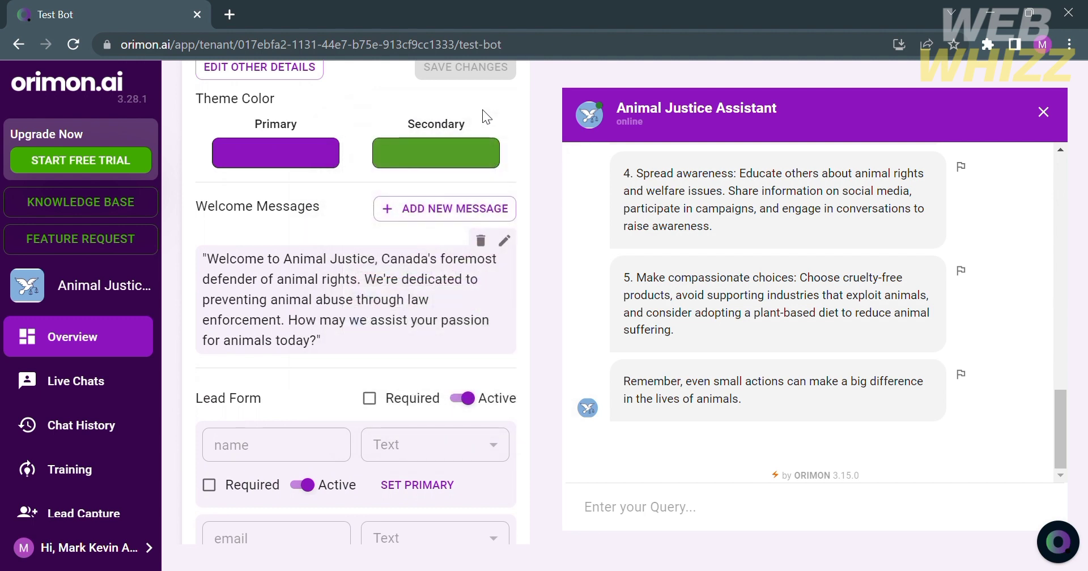
left_click(323, 153)
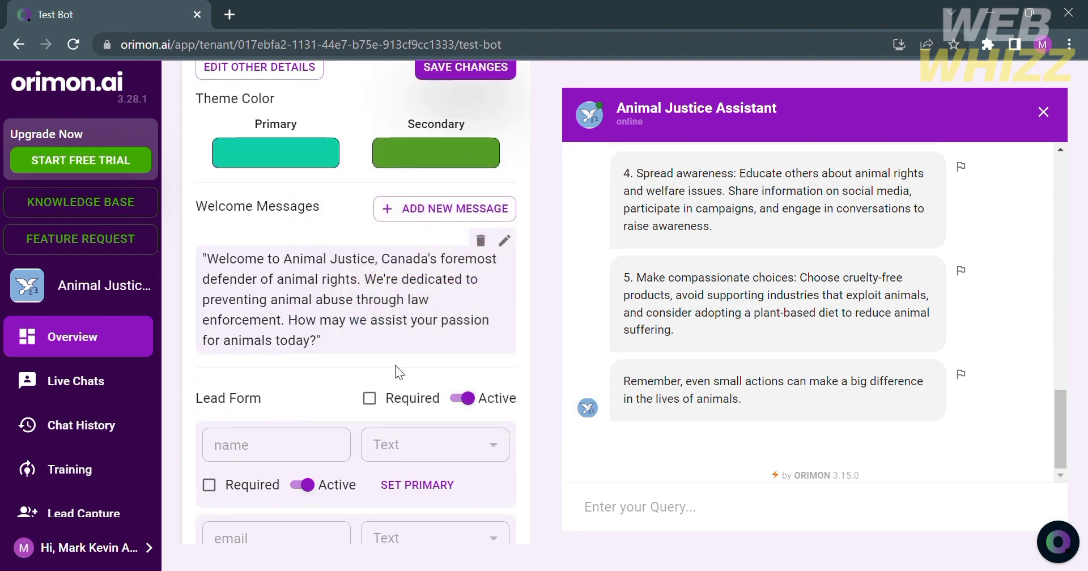
Step: Delete the welcome message's middle sentences, leaving the greeting and question, and save
scroll(391, 374, "down", 1)
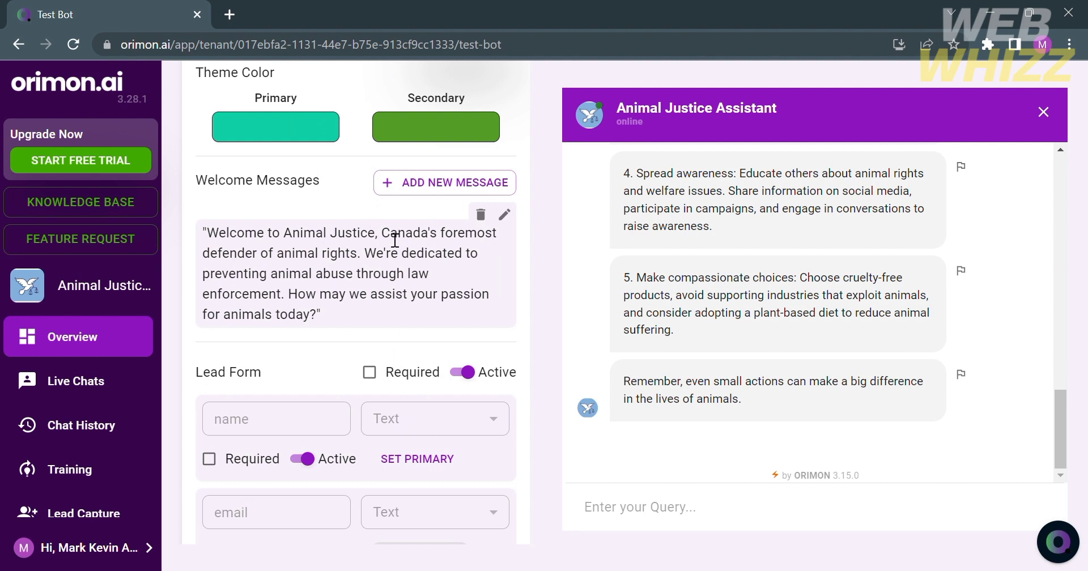
left_click_drag(389, 241, 299, 300)
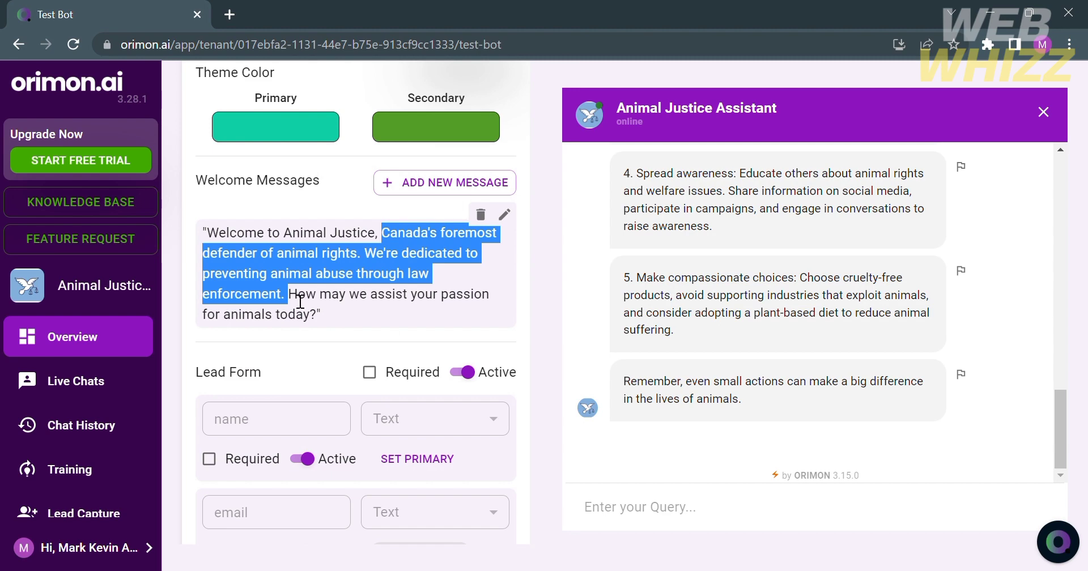
left_click(505, 215)
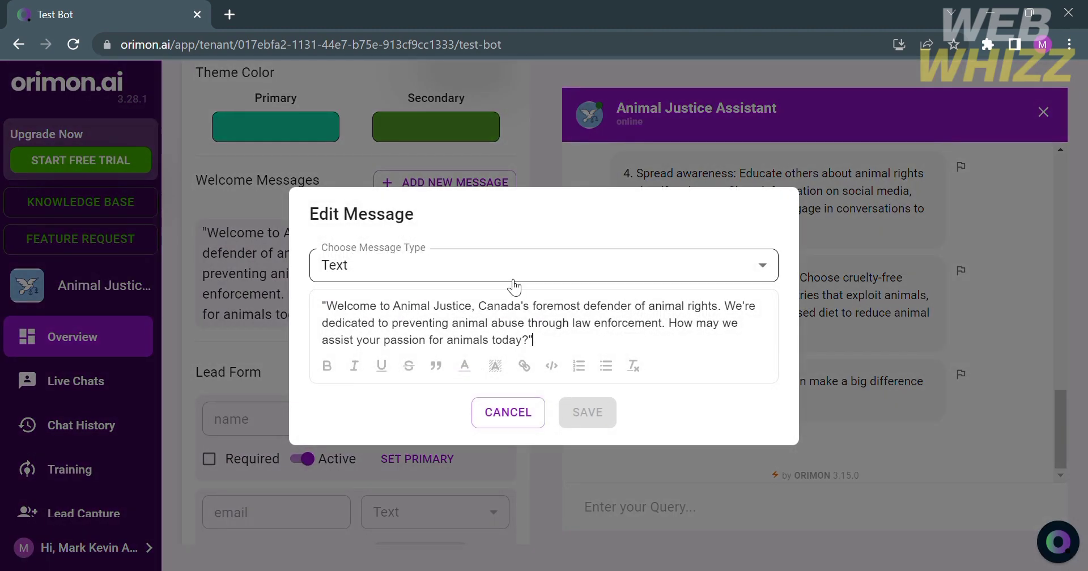
left_click_drag(479, 306, 677, 329)
key("BackSpace")
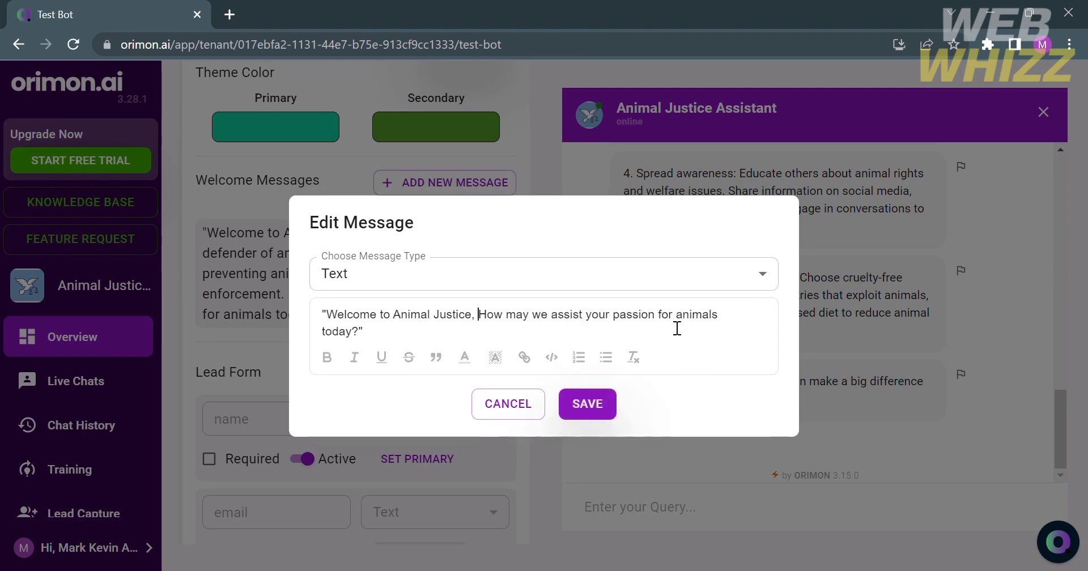
left_click(600, 406)
Step: Deactivate the phone field in the lead form
scroll(400, 290, "down", 3)
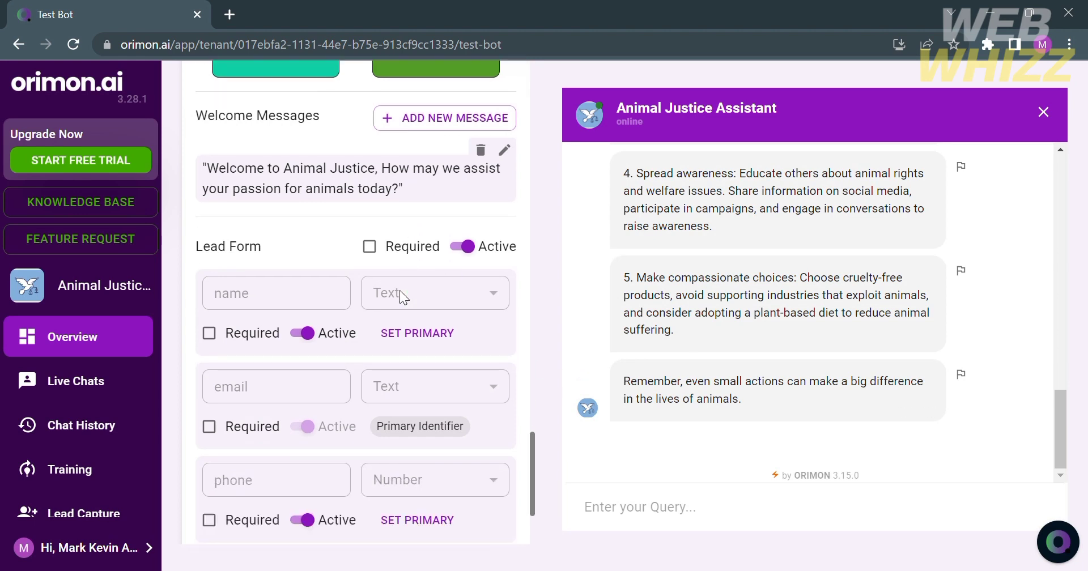
scroll(397, 349, "down", 2)
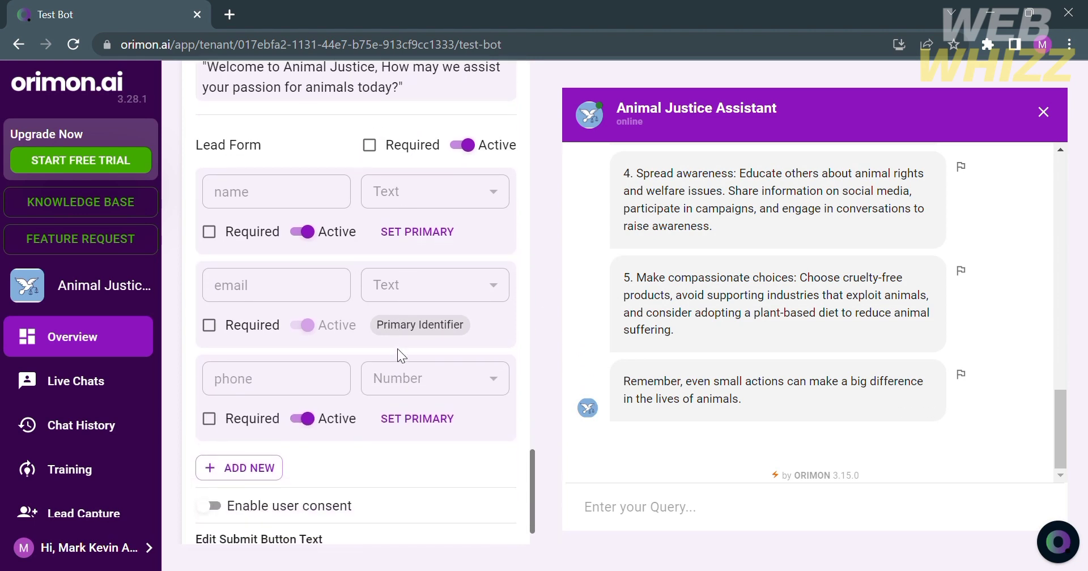
scroll(396, 348, "down", 2)
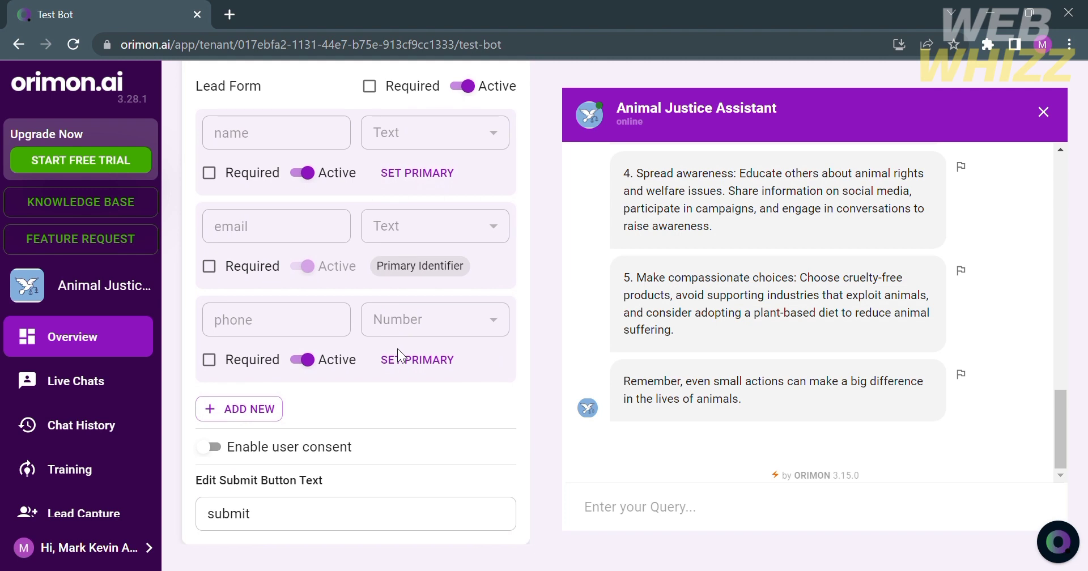
left_click(306, 361)
Step: Add a new lead field named 'location' with type Text
scroll(460, 314, "up", 4)
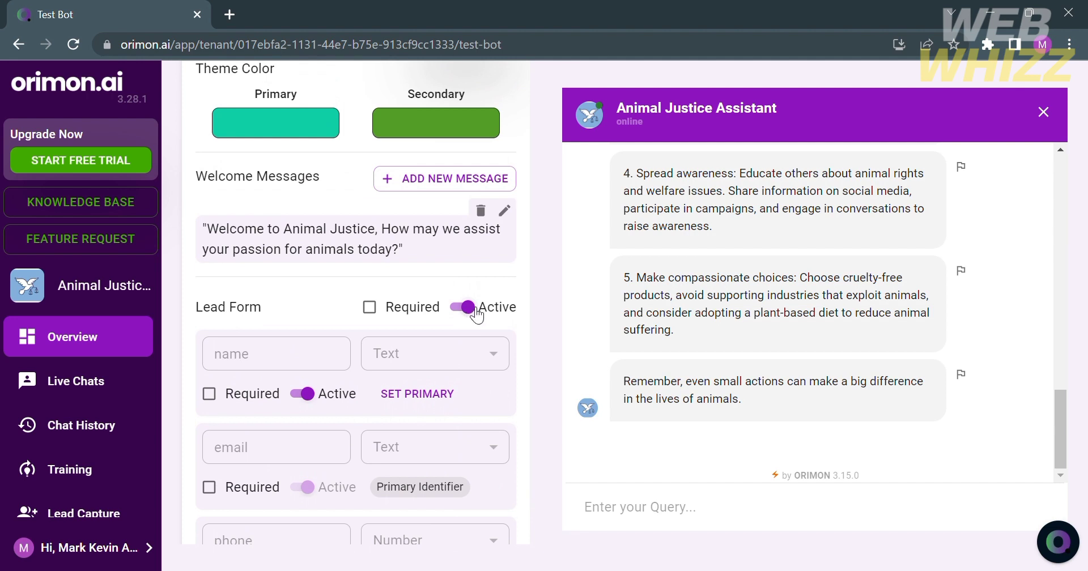
scroll(477, 314, "down", 4)
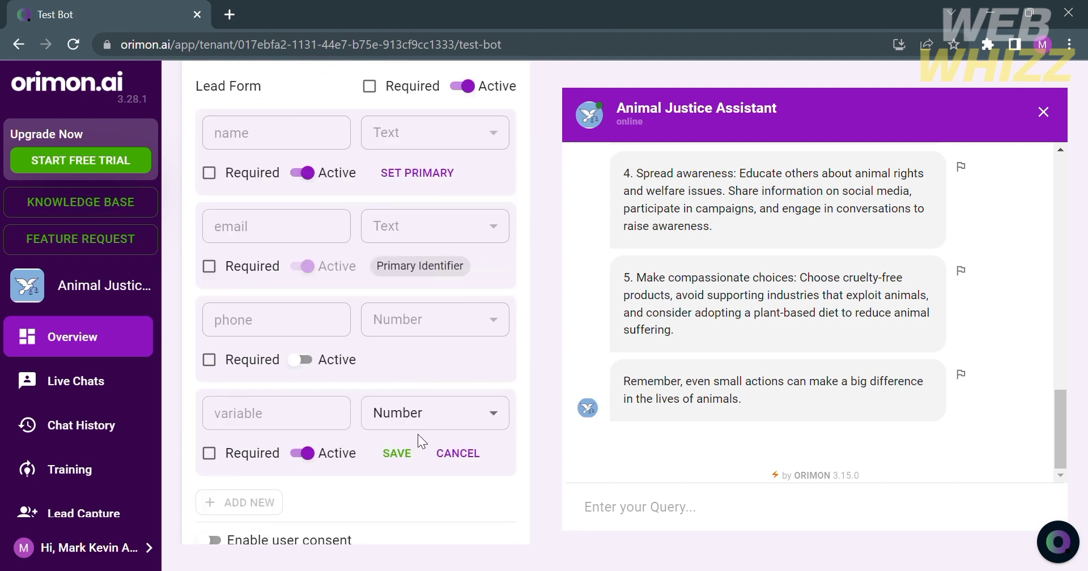
left_click(285, 425)
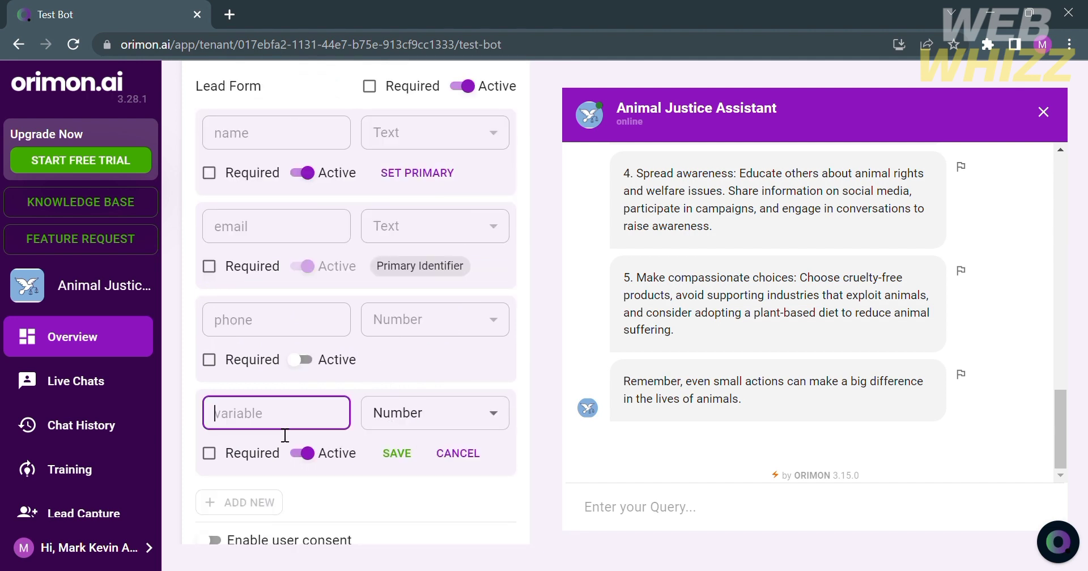
type("location")
left_click(429, 421)
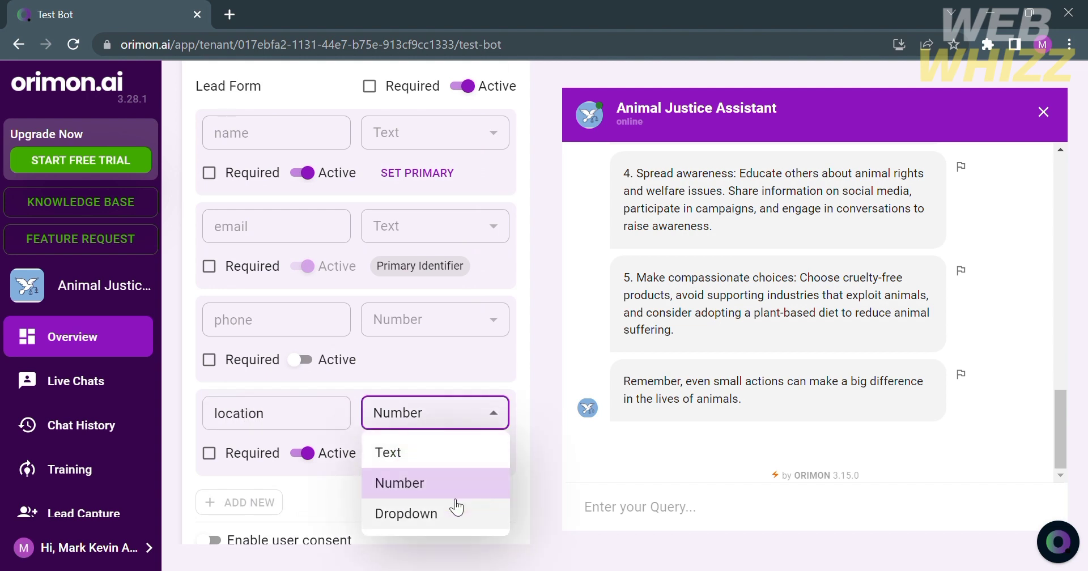
left_click(440, 452)
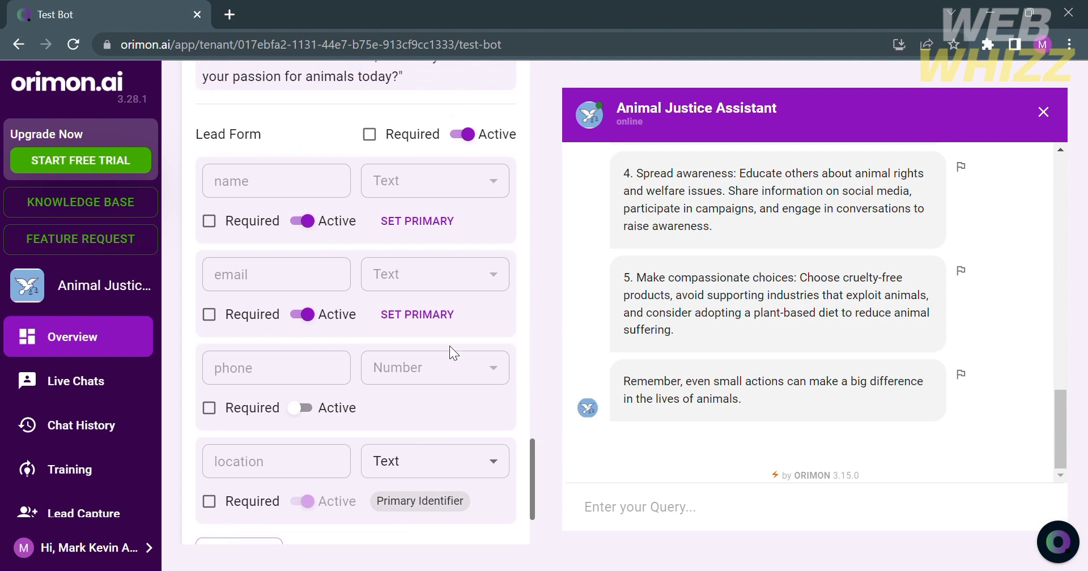
scroll(449, 346, "up", 2)
scroll(450, 346, "down", 4)
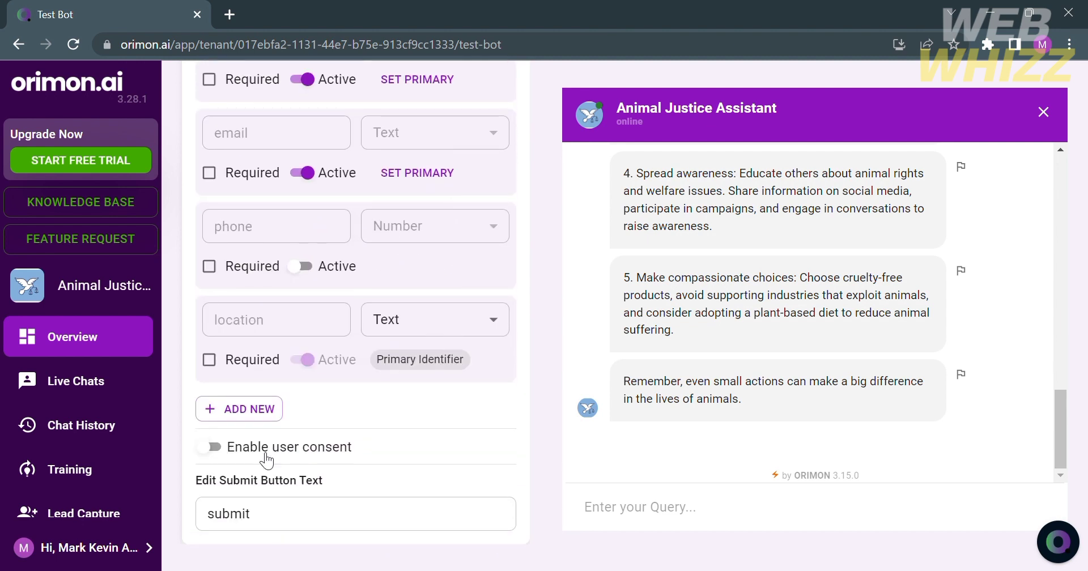
scroll(390, 426, "up", 8)
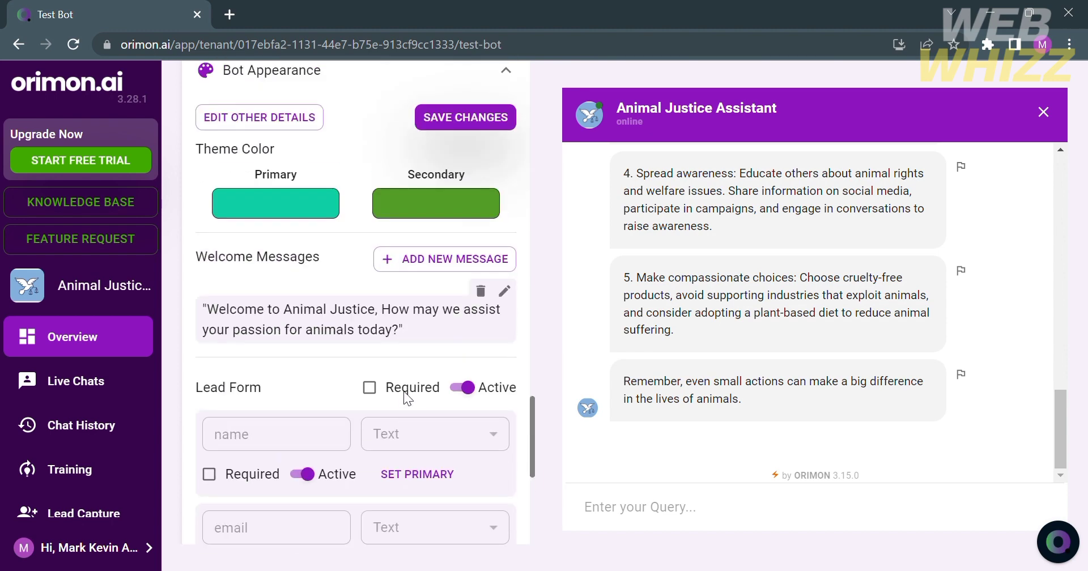
scroll(396, 138, "up", 1)
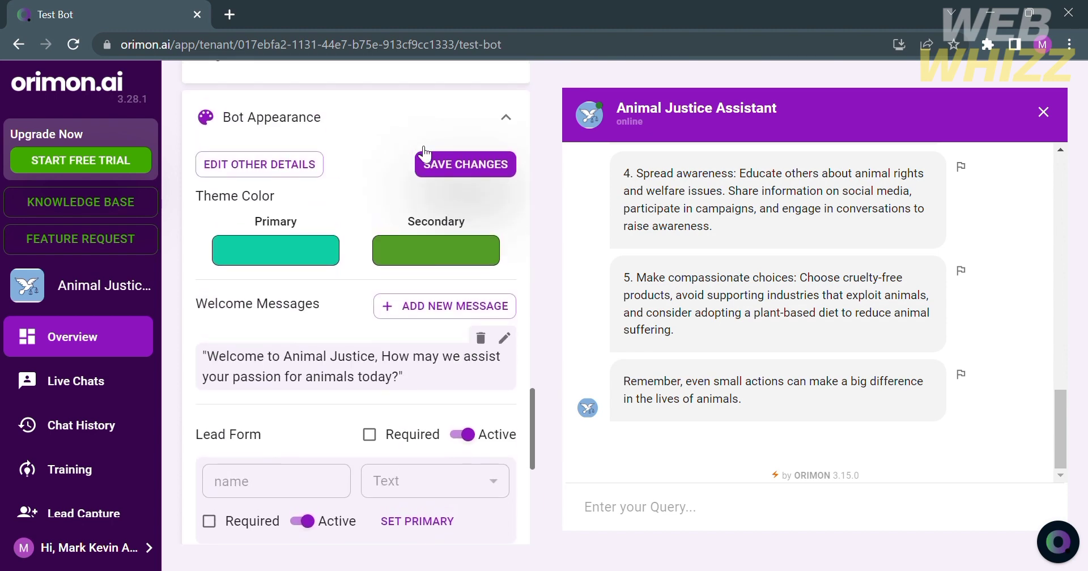
Step: Save the bot appearance changes: teal primary colour, shortened welcome message and location lead field
left_click(447, 163)
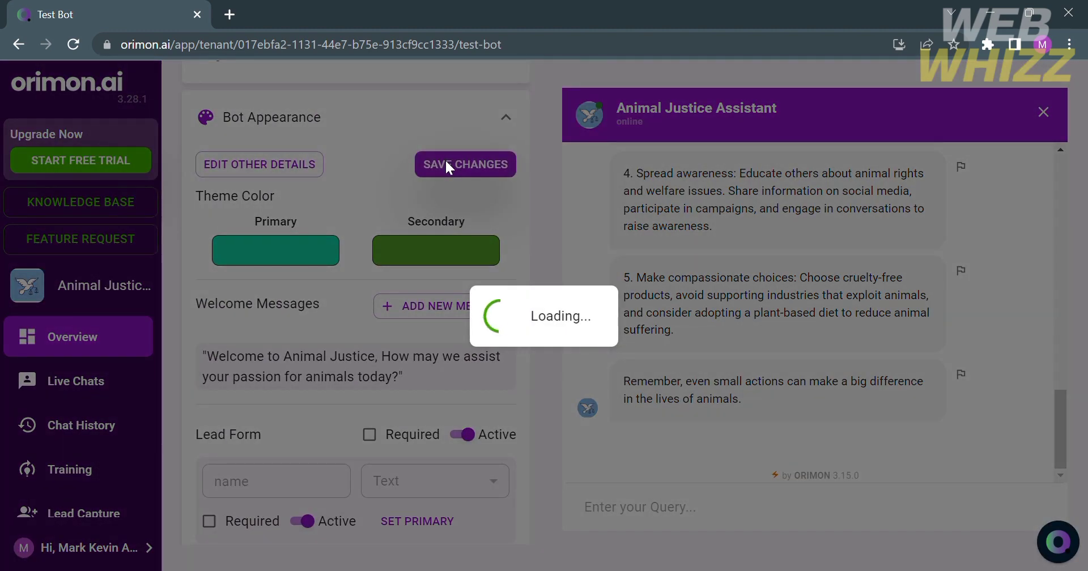